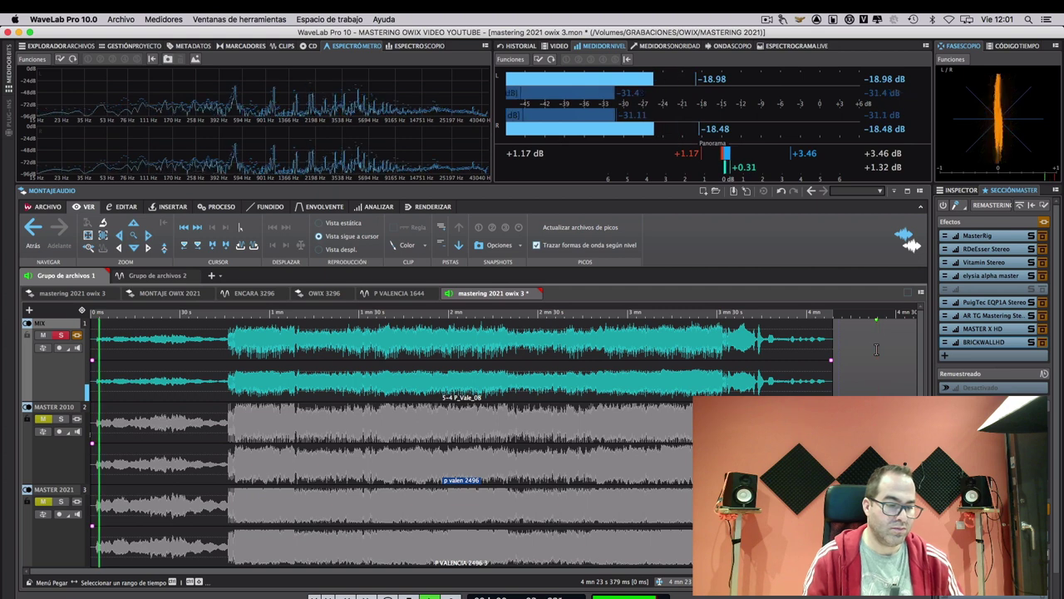
Play the MIX and MASTER 2010 tracks to compare the original mix with the old master, and stop playback
click(875, 349)
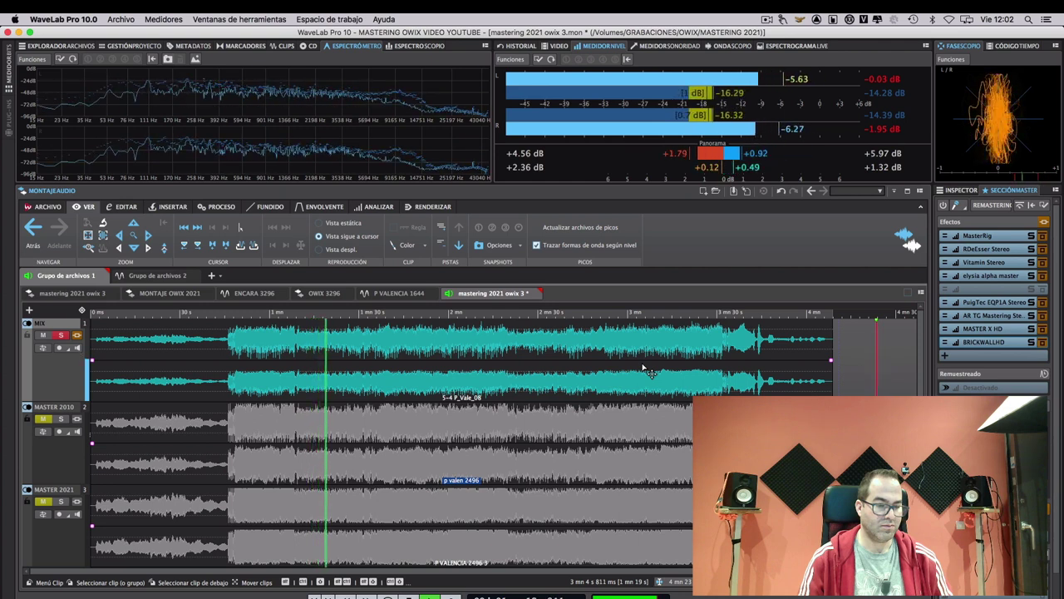
key(space)
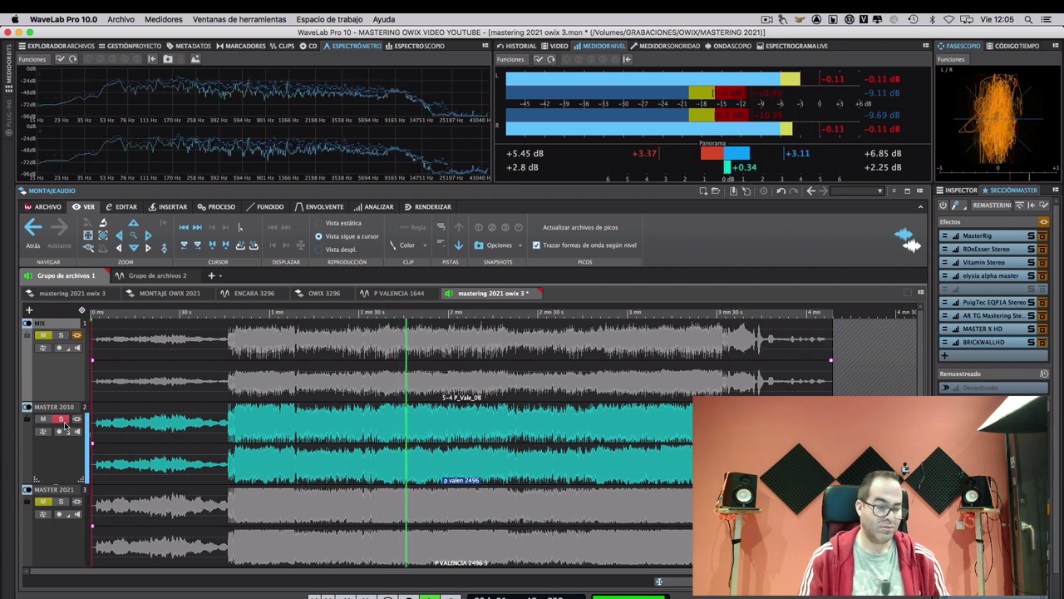
key(space)
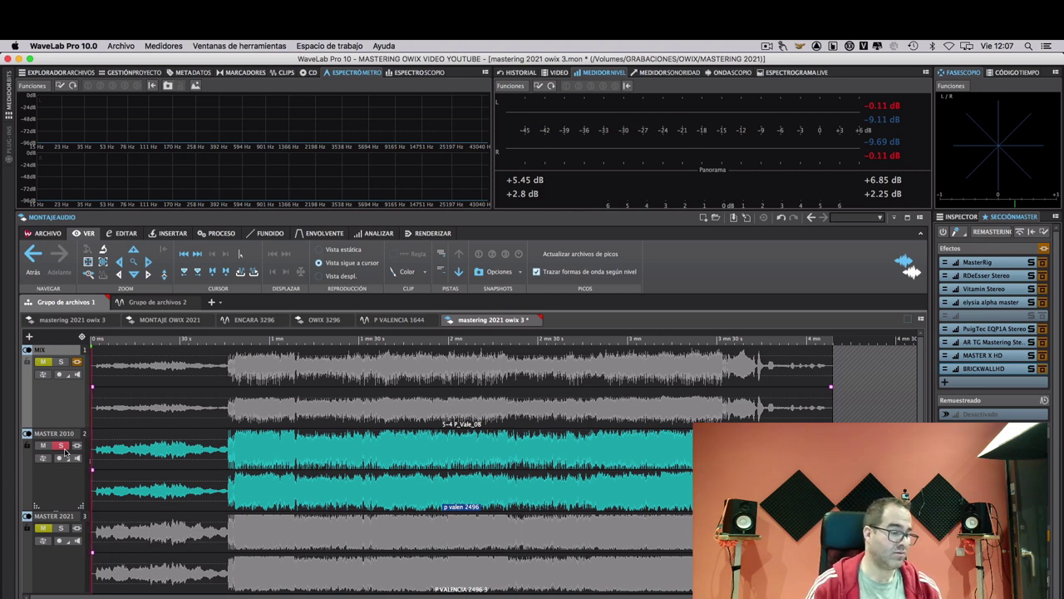
Solo the MIX track, show its track effects in the Inspector, and enable the bypassed effects chain
click(60, 361)
click(952, 216)
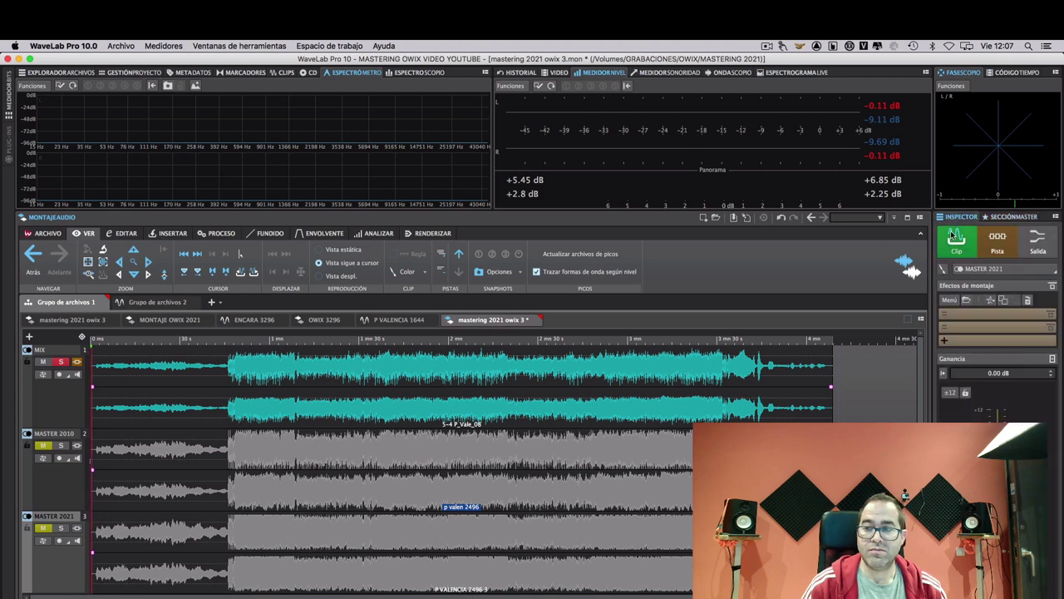
click(513, 371)
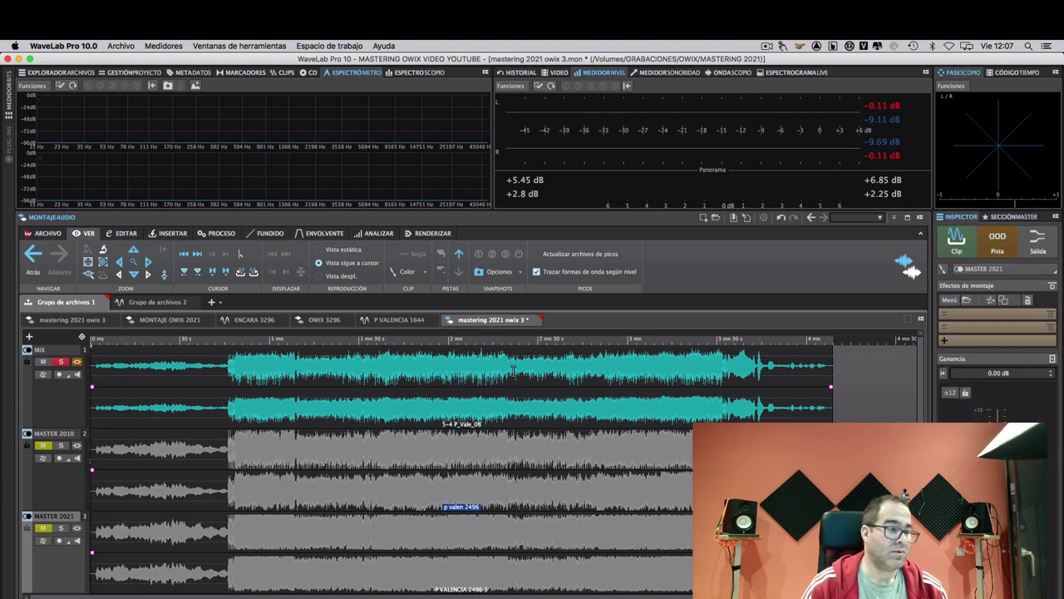
click(73, 357)
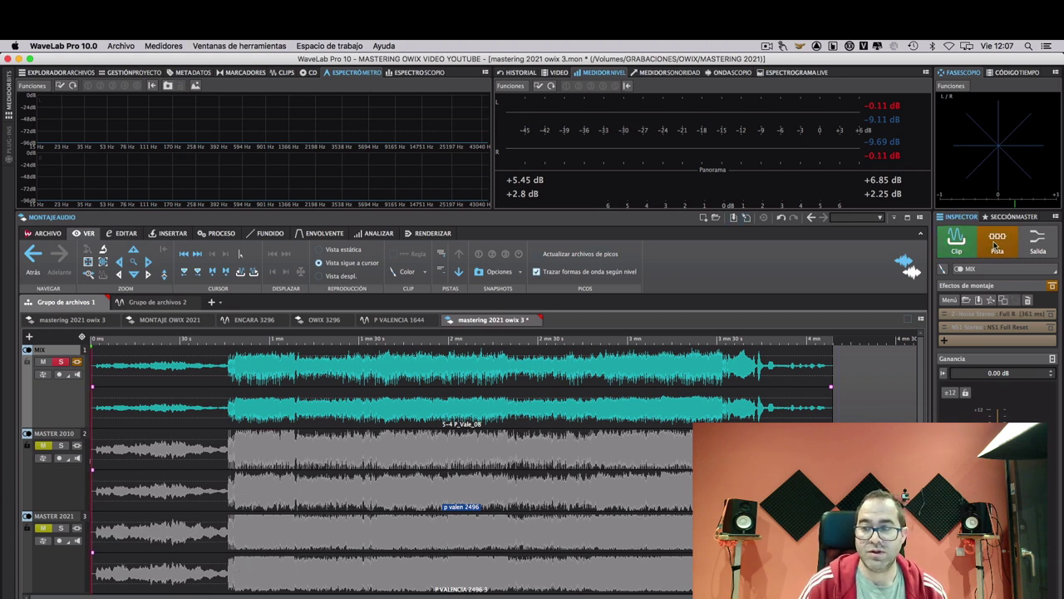
click(1053, 286)
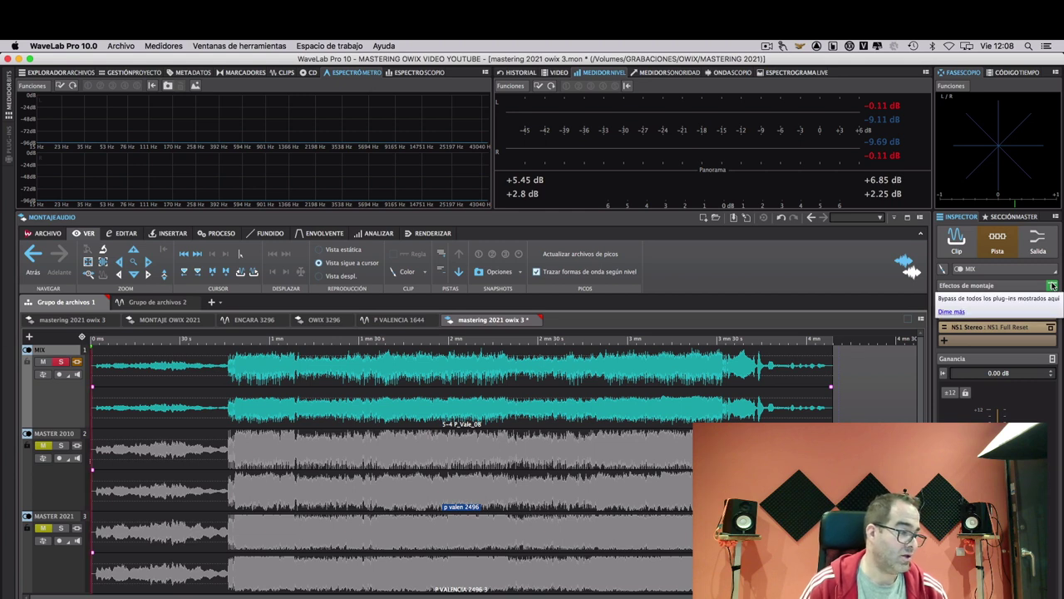
Open Z-Noise on the MIX track, activate it during playback, and lower its threshold
click(960, 313)
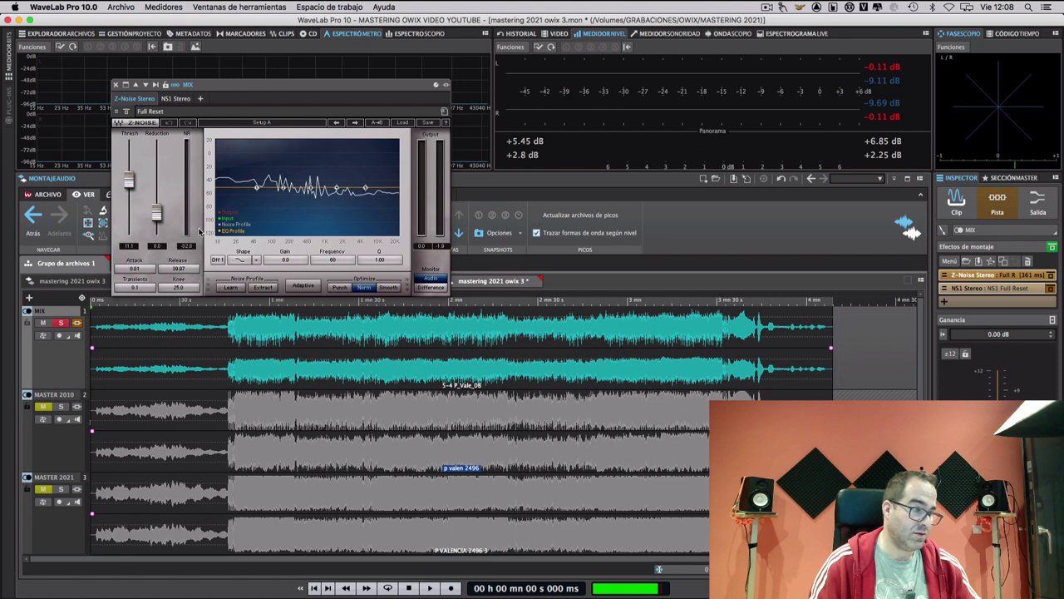
key(space)
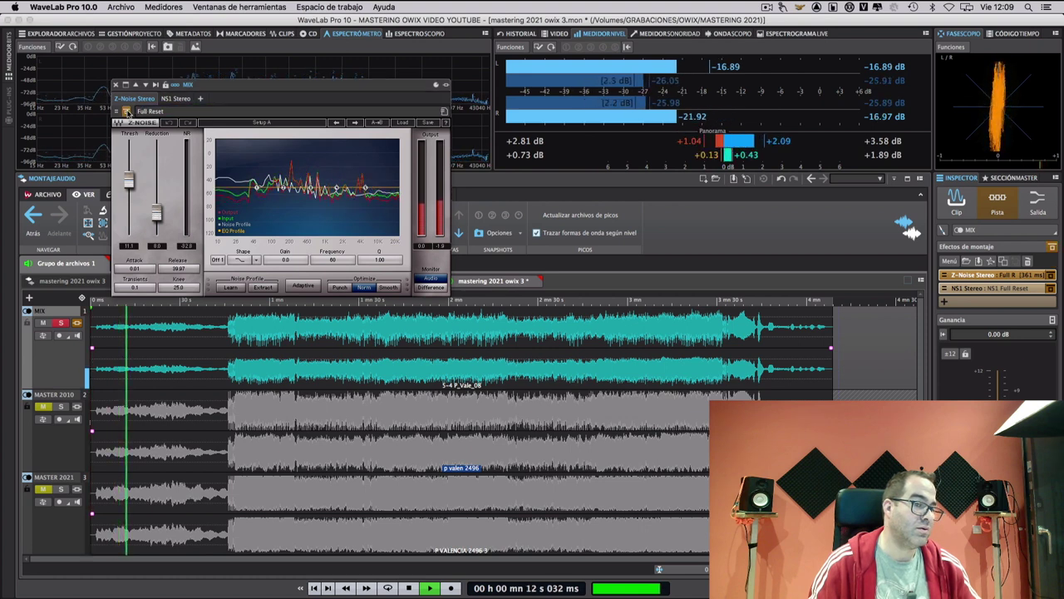
click(126, 112)
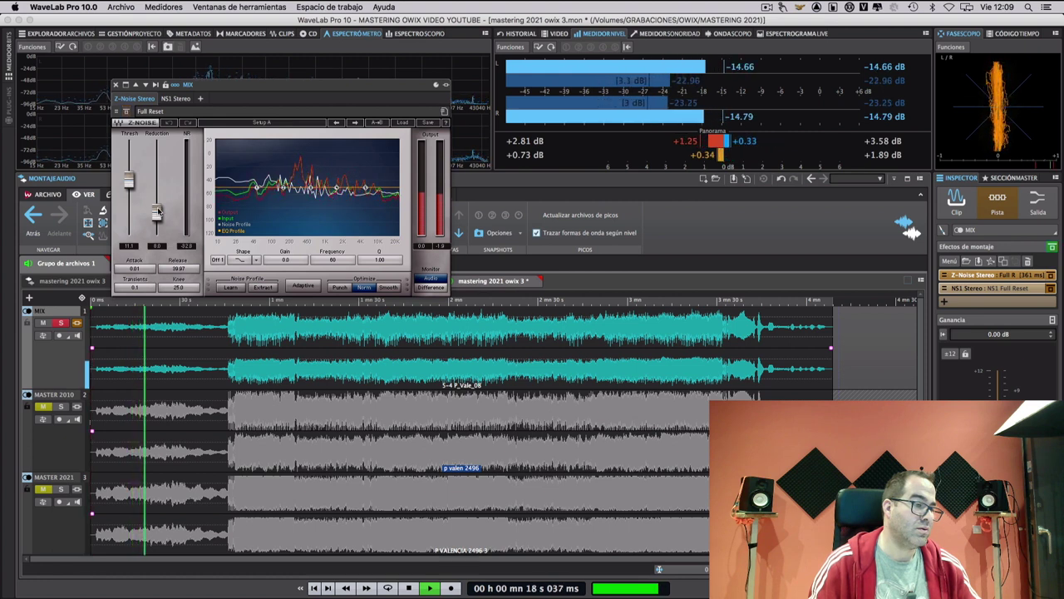
mouse_move(156, 211)
mouse_down()
mouse_move(156, 159)
mouse_move(156, 225)
mouse_move(156, 212)
mouse_up()
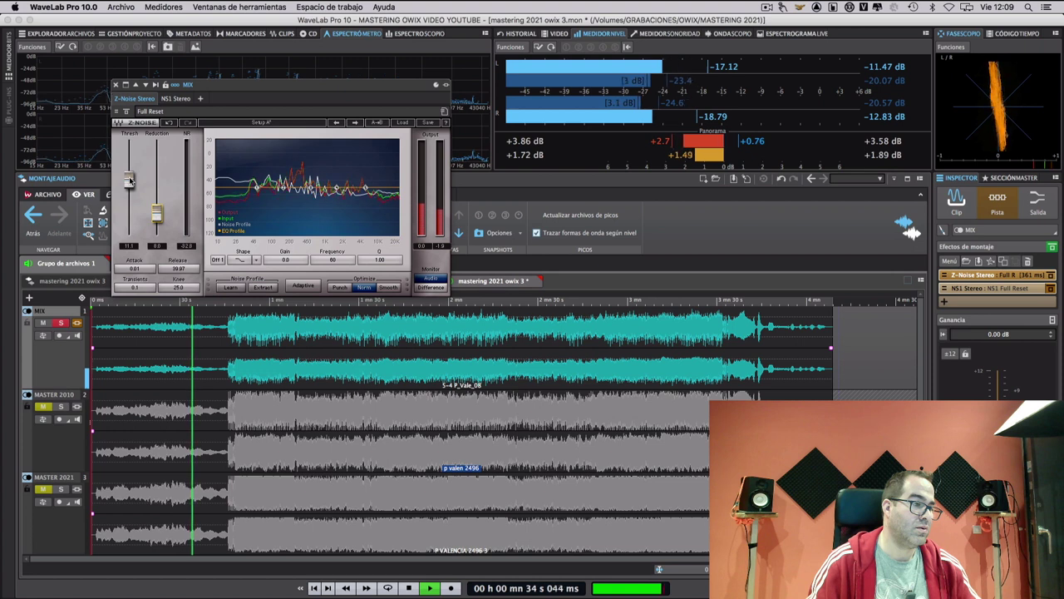
mouse_move(129, 181)
mouse_down()
mouse_move(128, 152)
mouse_move(129, 196)
mouse_up()
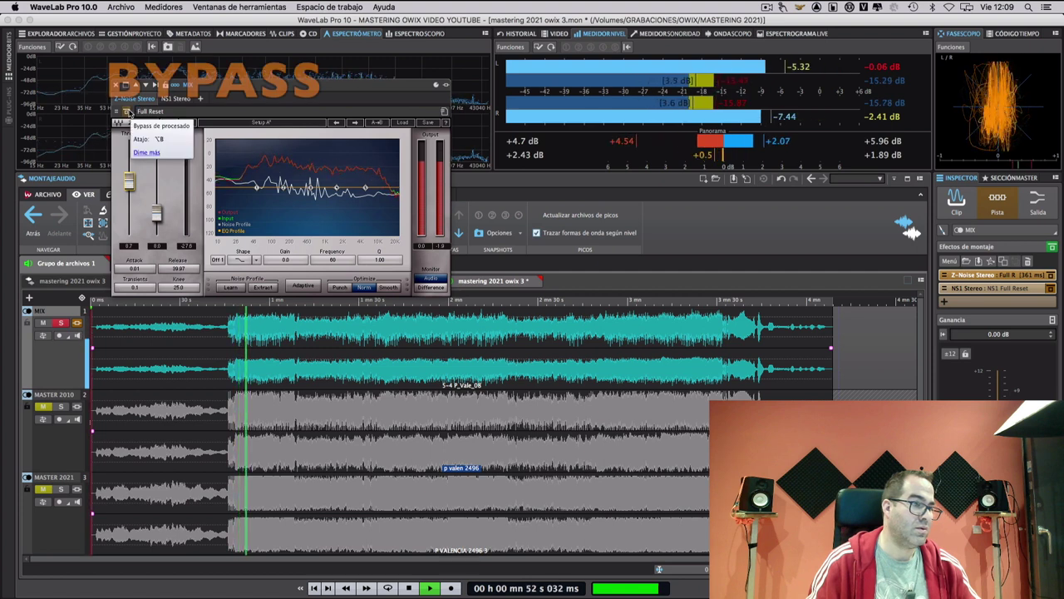
Compare the mix with Z-Noise bypassed and active, fine-tune its threshold to 10.5, and stop playback
click(129, 112)
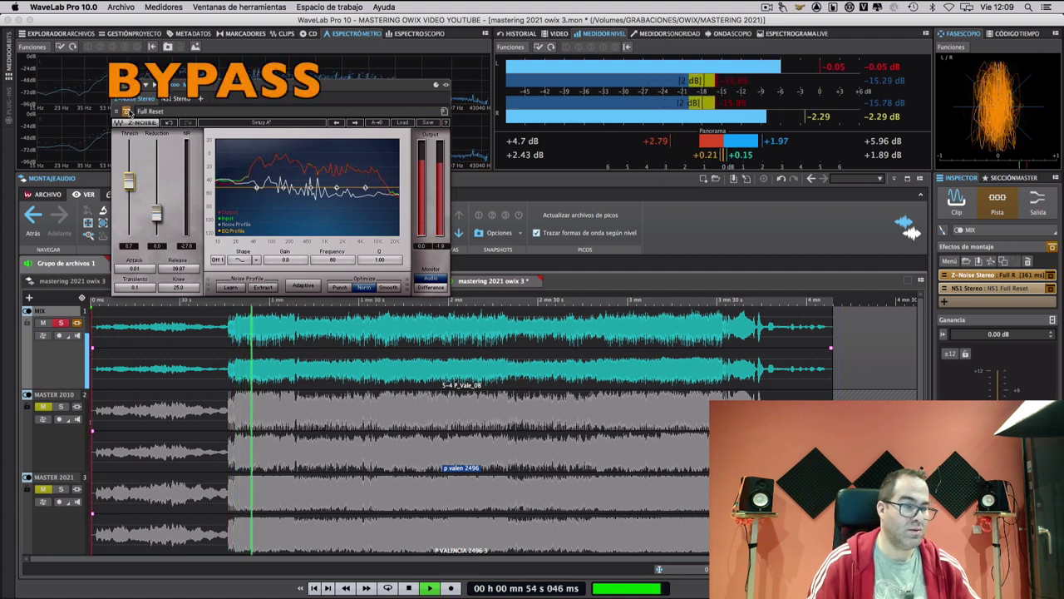
click(129, 112)
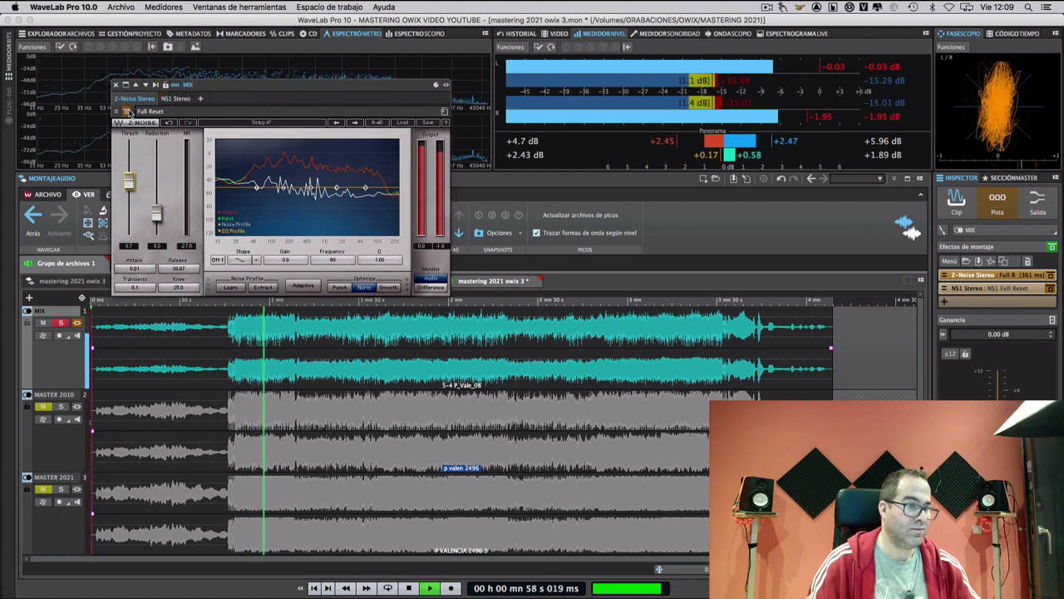
click(129, 112)
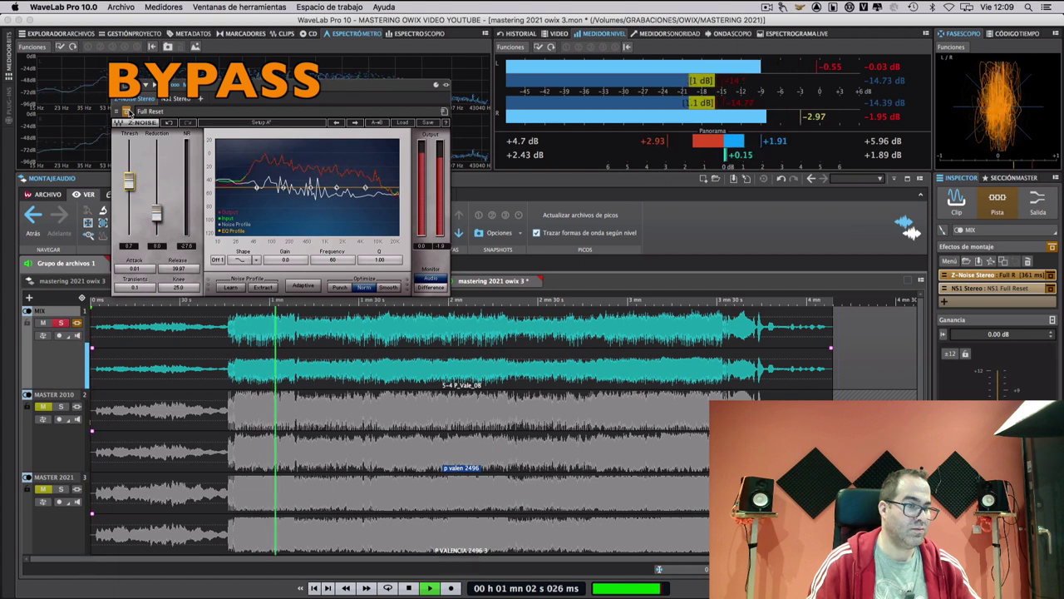
click(128, 111)
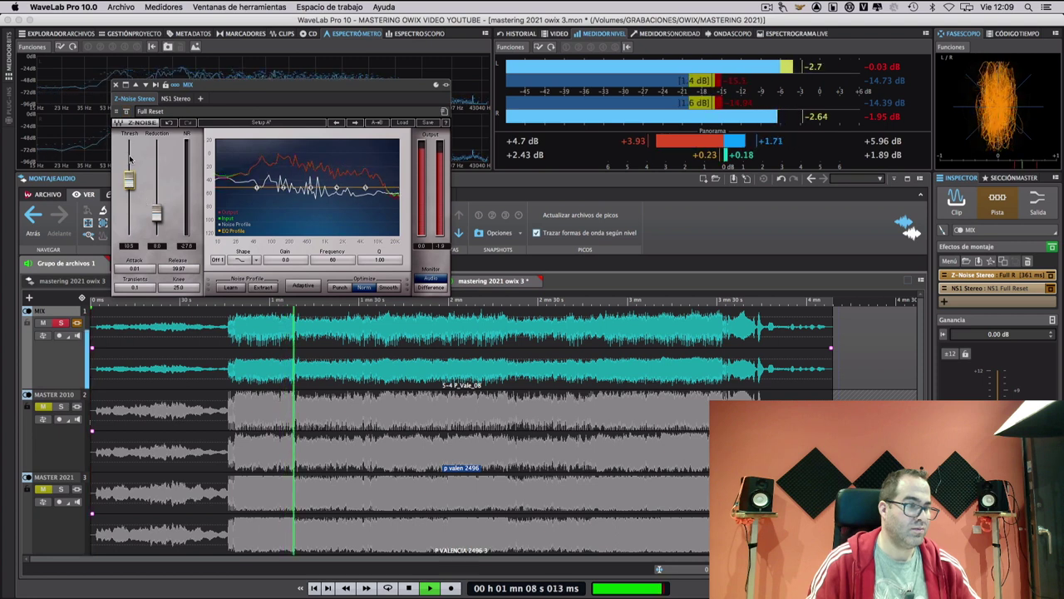
click(125, 111)
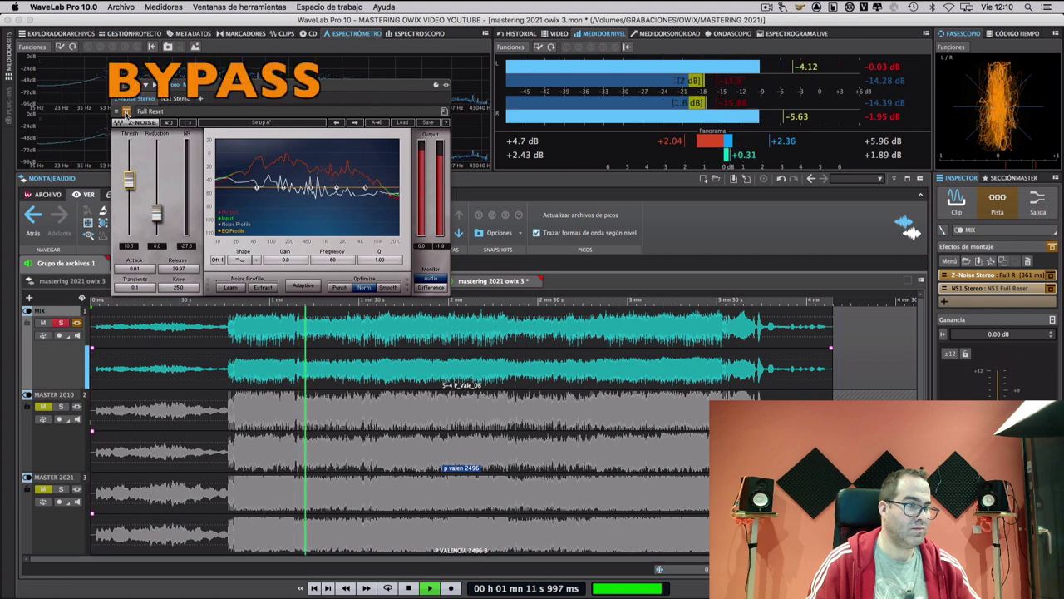
click(126, 112)
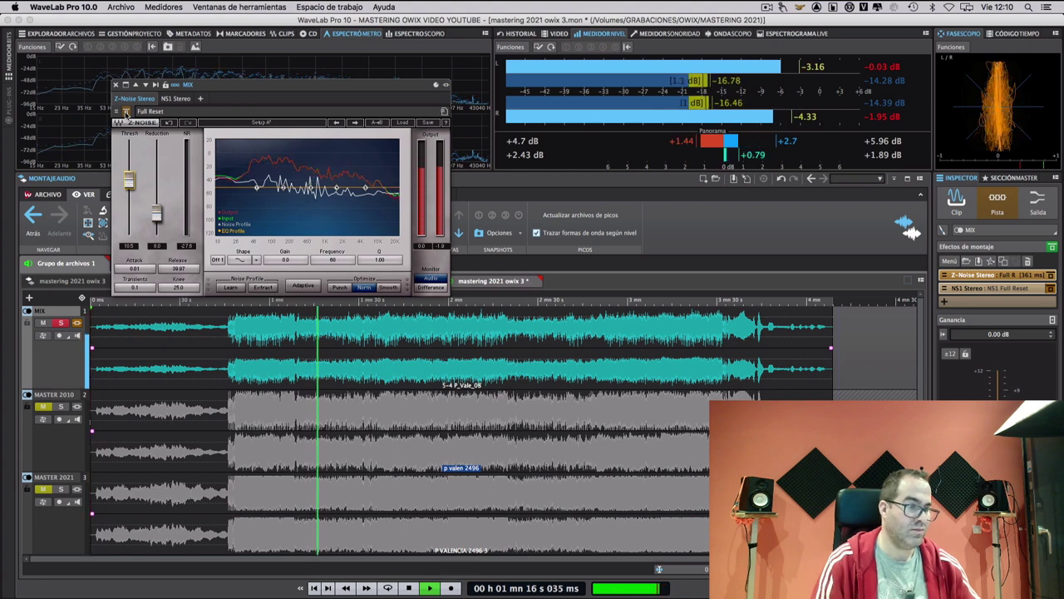
key(space)
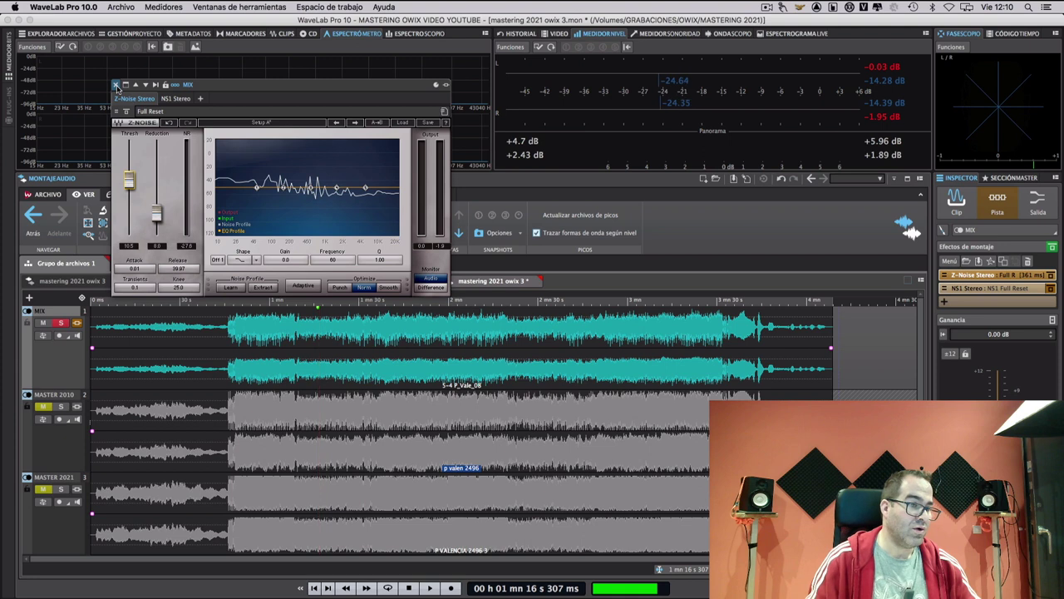
Open NS1 on the MIX track, set its suppression fader to 19.8 during playback from the start, and close the plug-in window
click(833, 221)
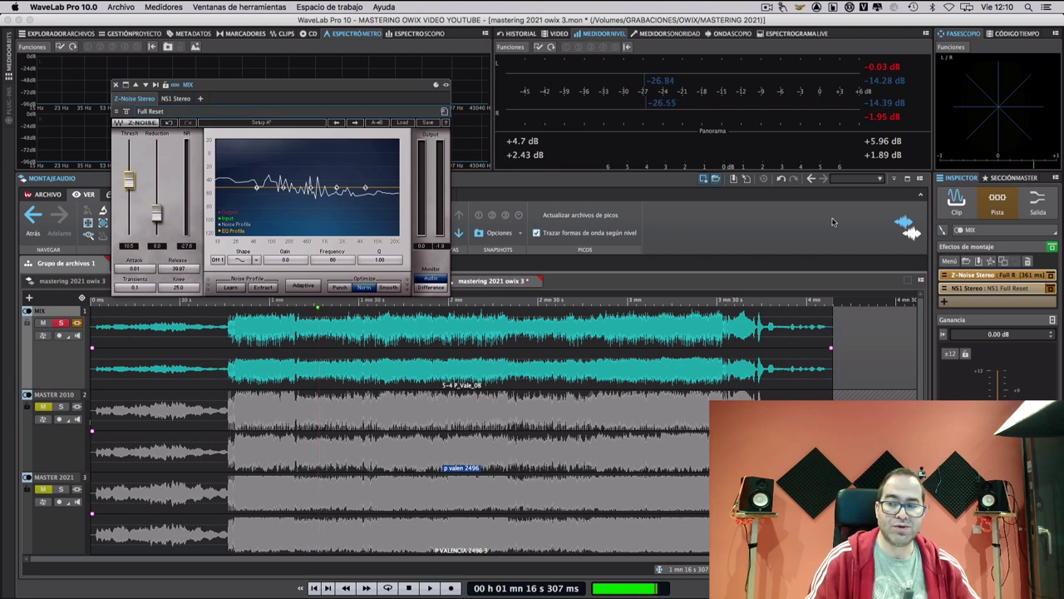
click(996, 288)
click(209, 94)
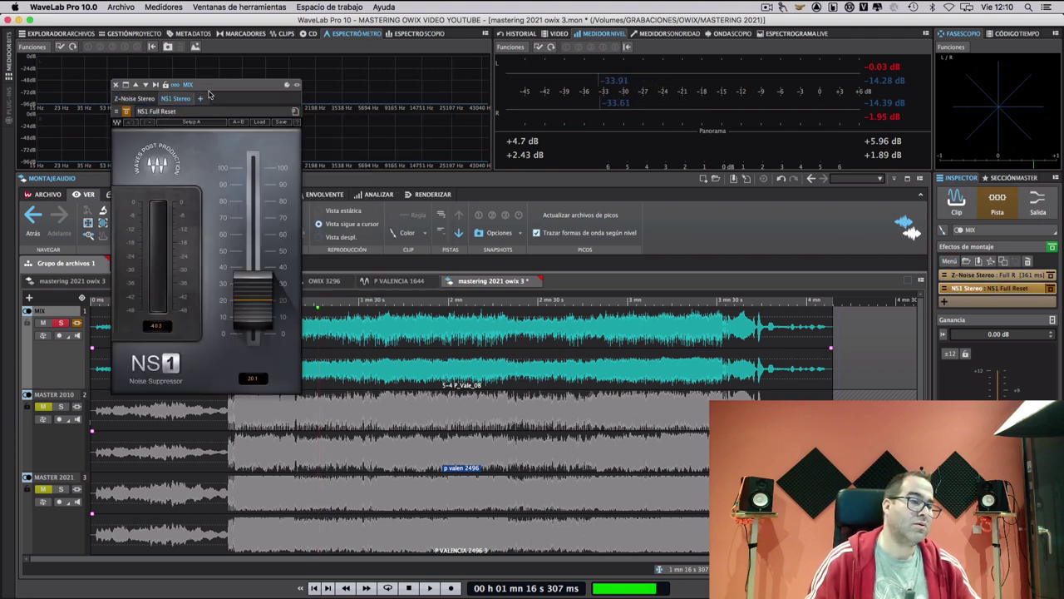
drag(210, 87, 320, 69)
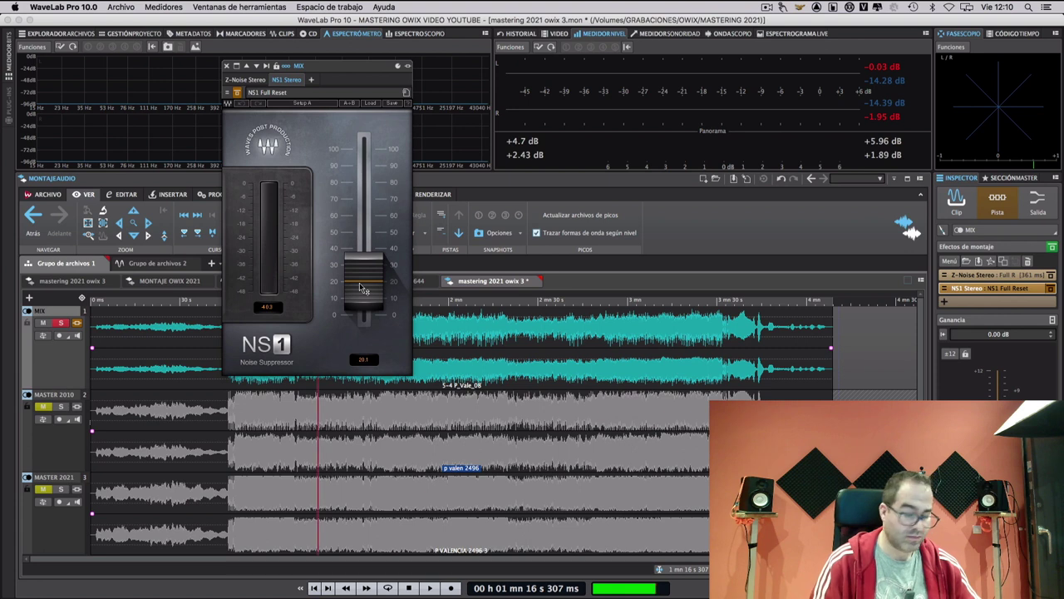
key(Home)
drag(363, 288, 359, 320)
key(space)
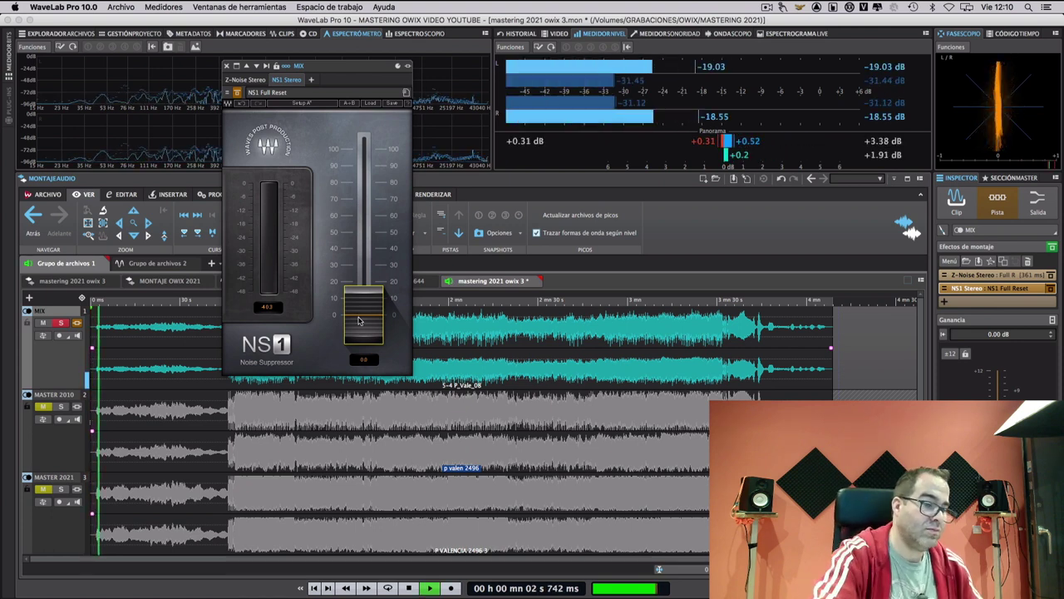
drag(359, 321, 362, 280)
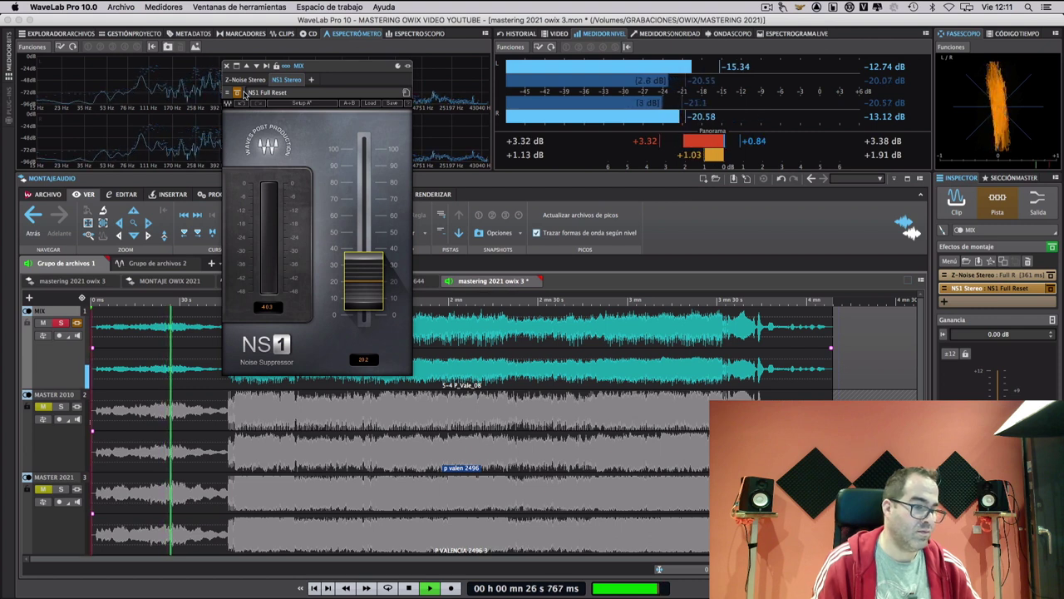
mouse_move(364, 281)
mouse_down()
mouse_move(363, 264)
mouse_move(363, 284)
mouse_up()
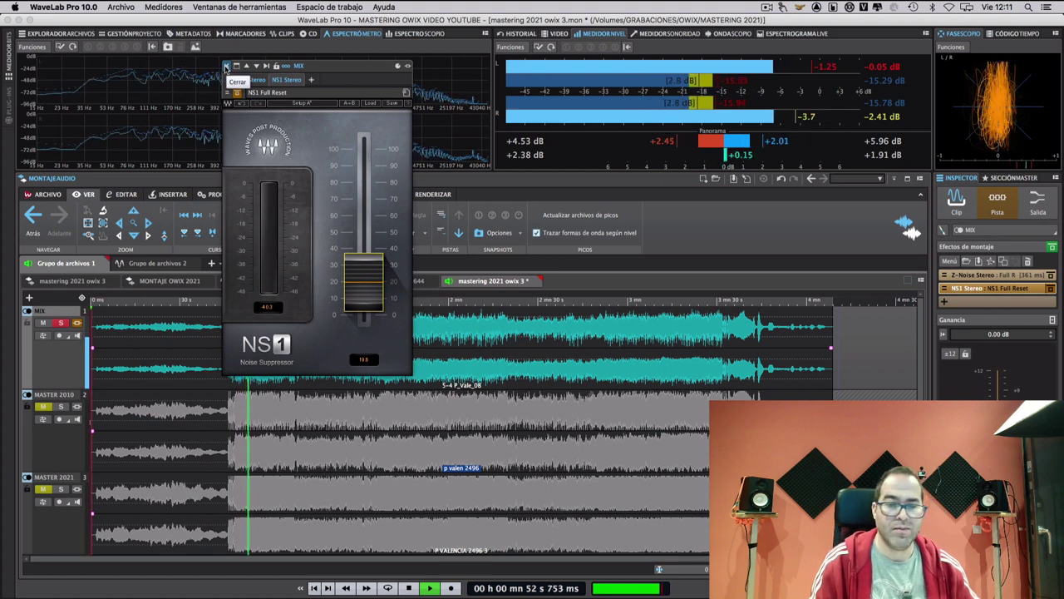
click(226, 66)
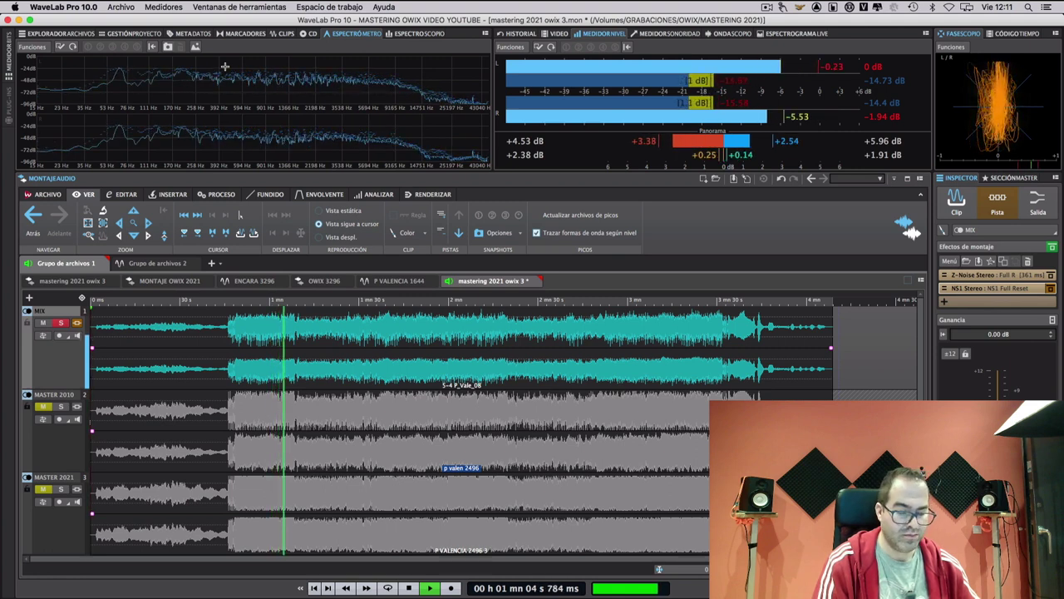
key(space)
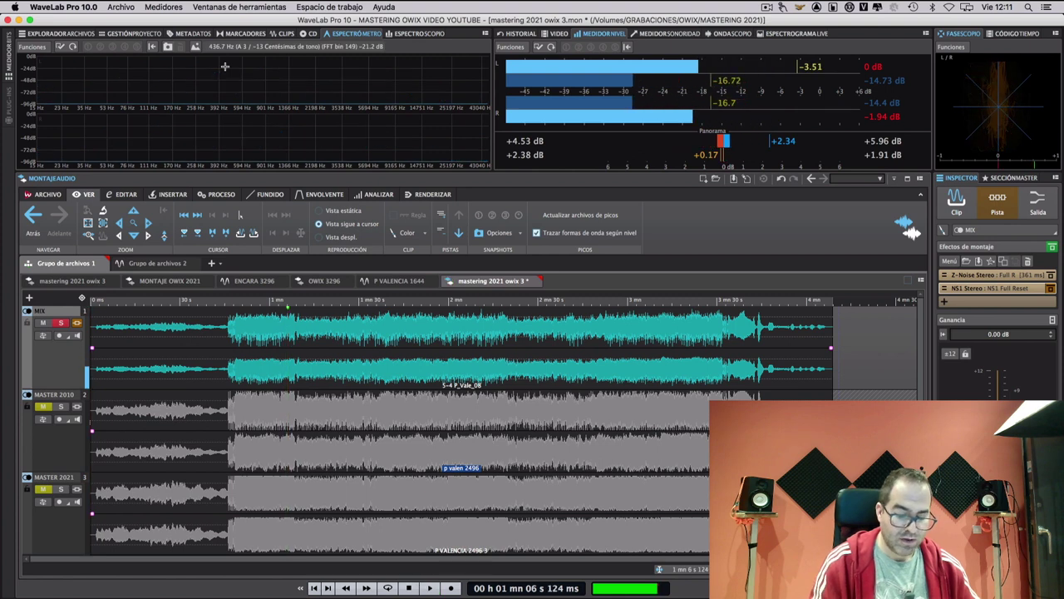
Play the MIX track from the start, comparing it with all track effects bypassed and active, and stop with them enabled
key(End)
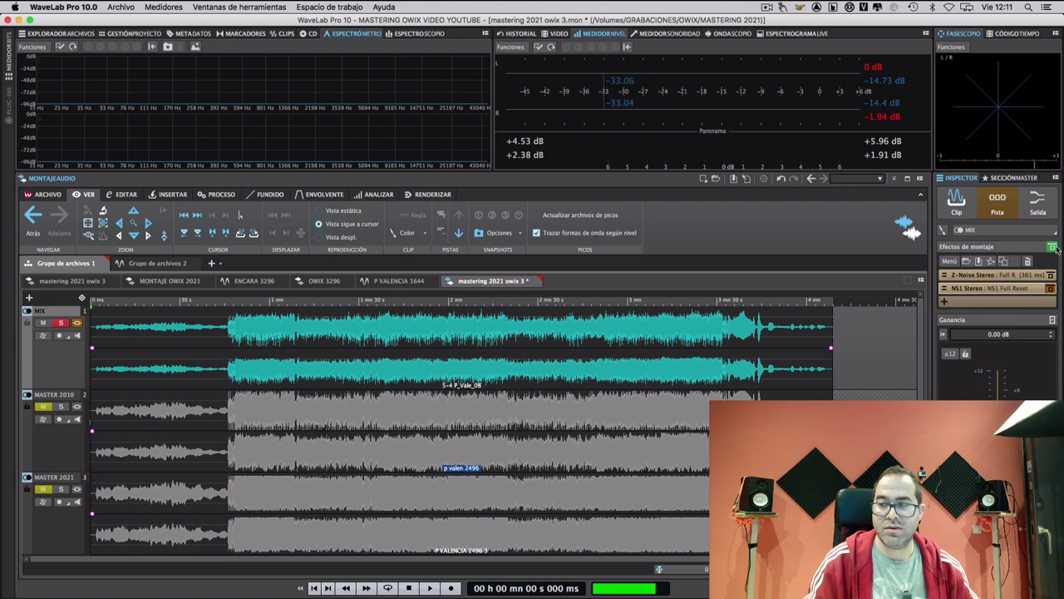
click(1053, 247)
key(space)
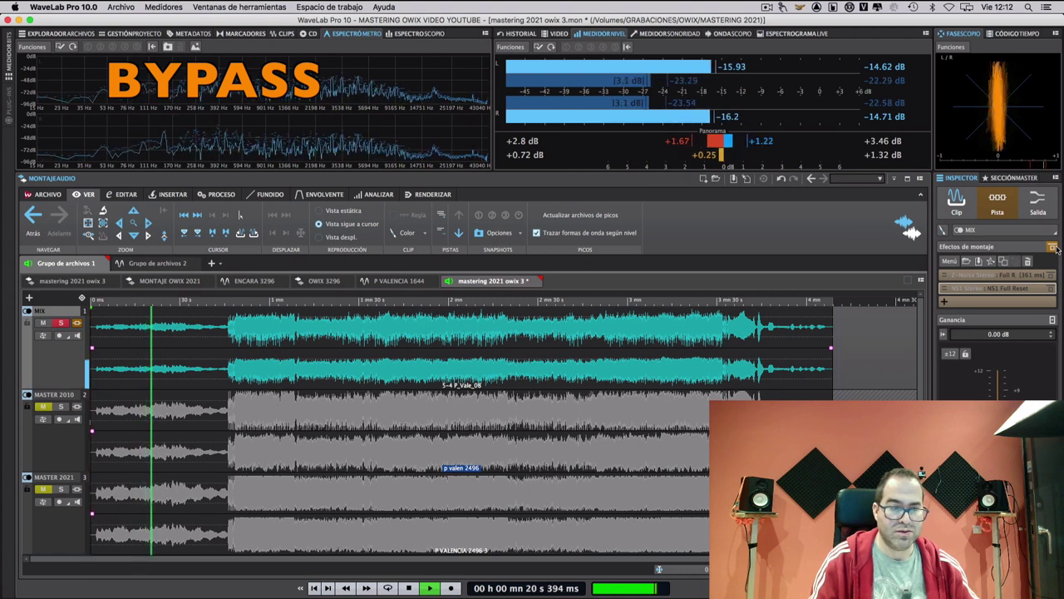
click(1053, 248)
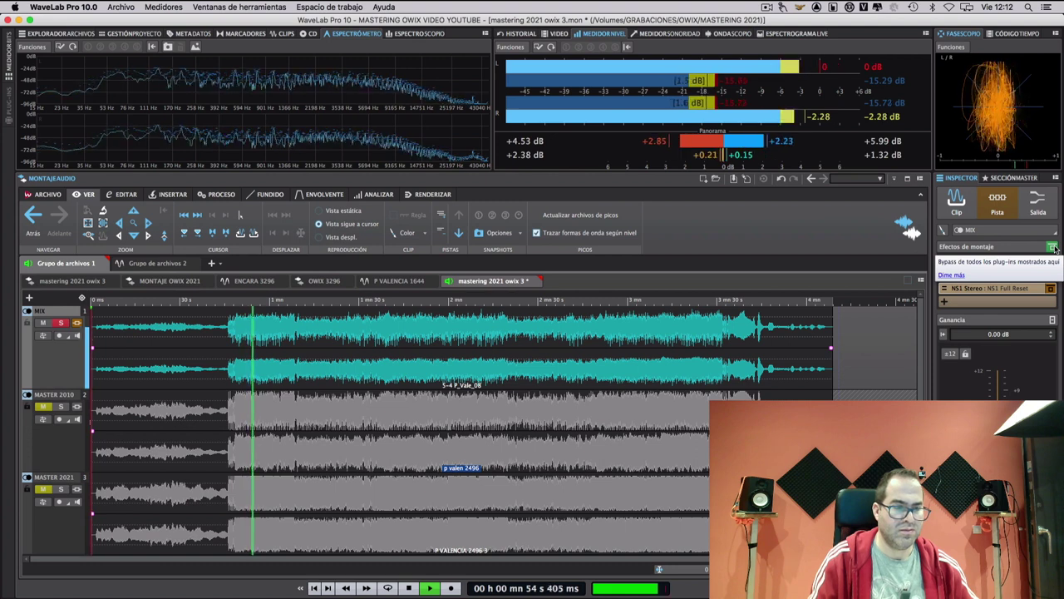
click(1052, 248)
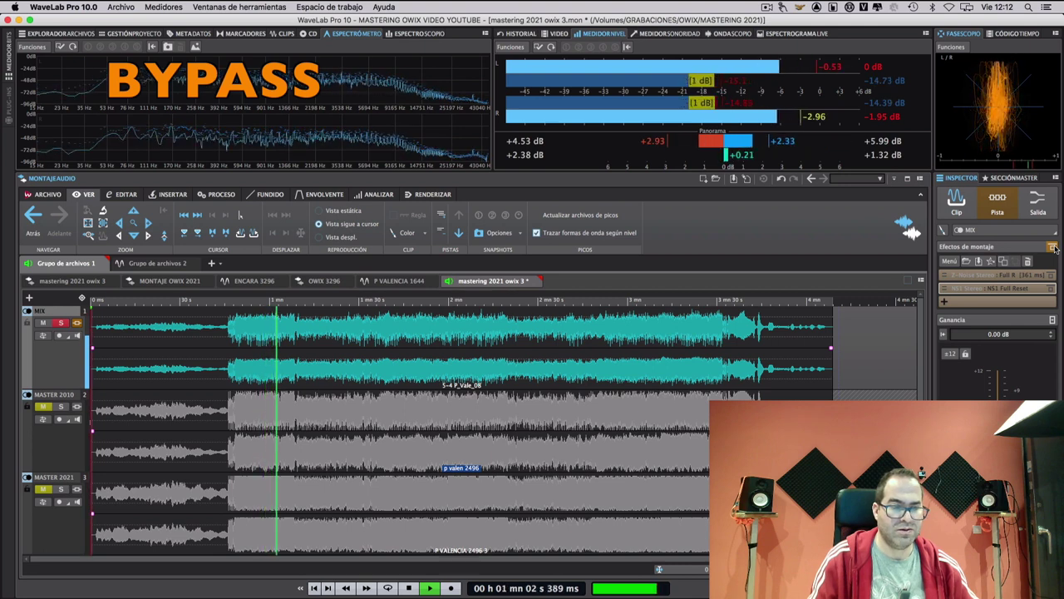
click(1052, 248)
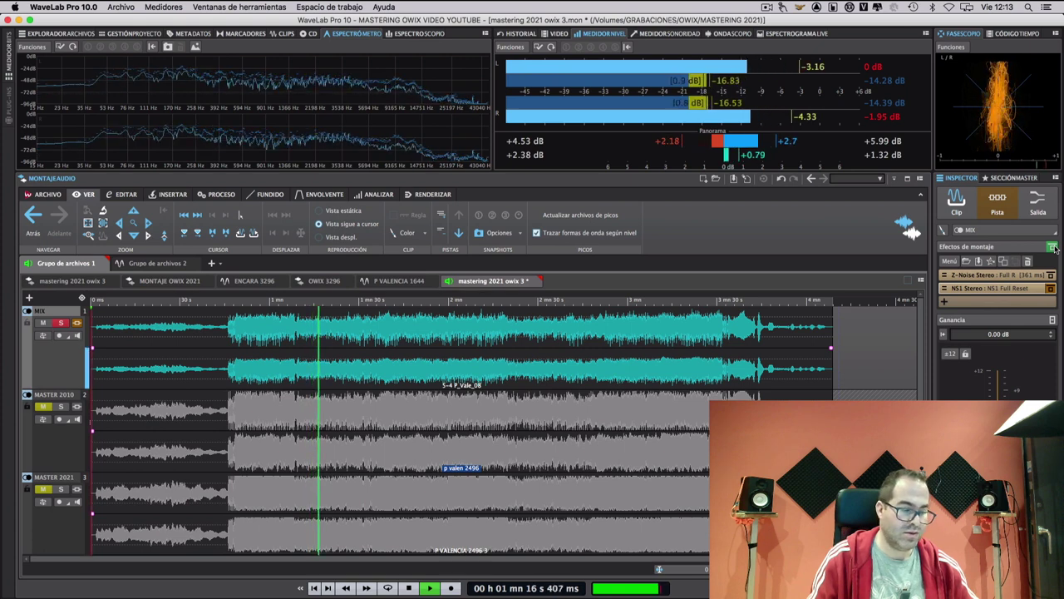
click(1054, 247)
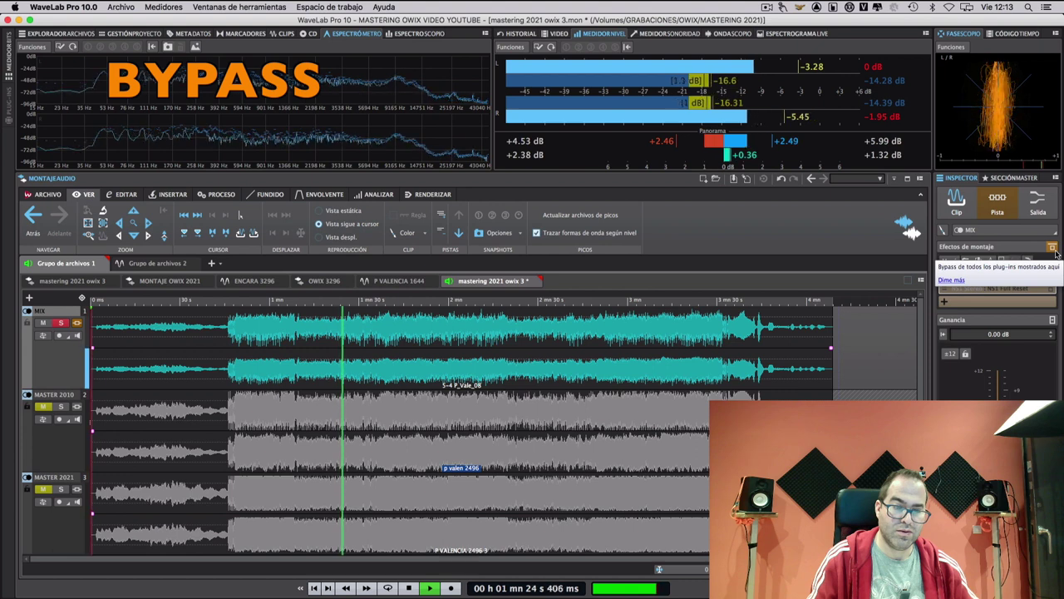
click(1052, 248)
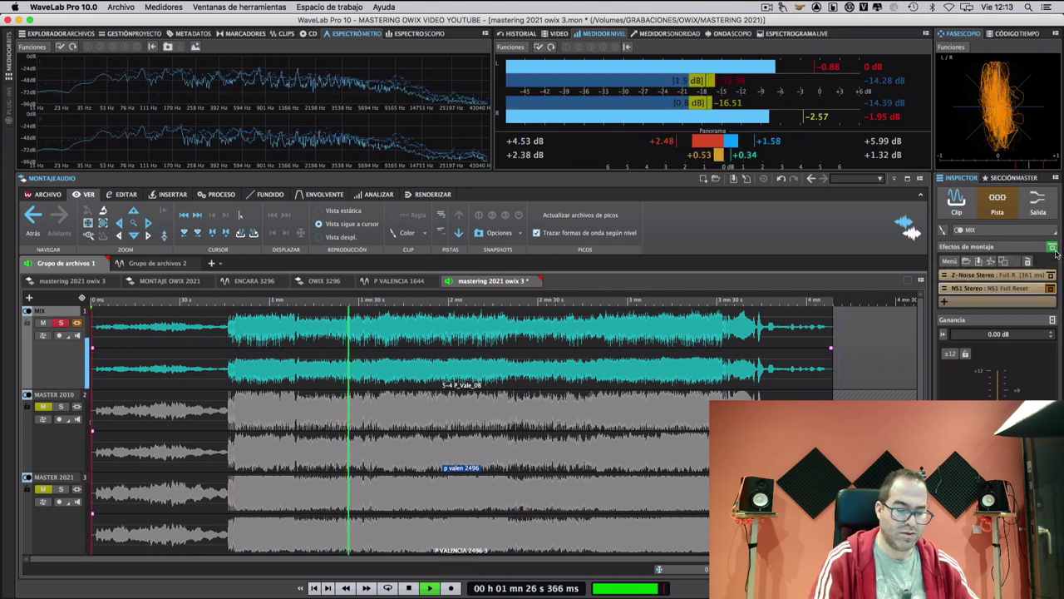
key(space)
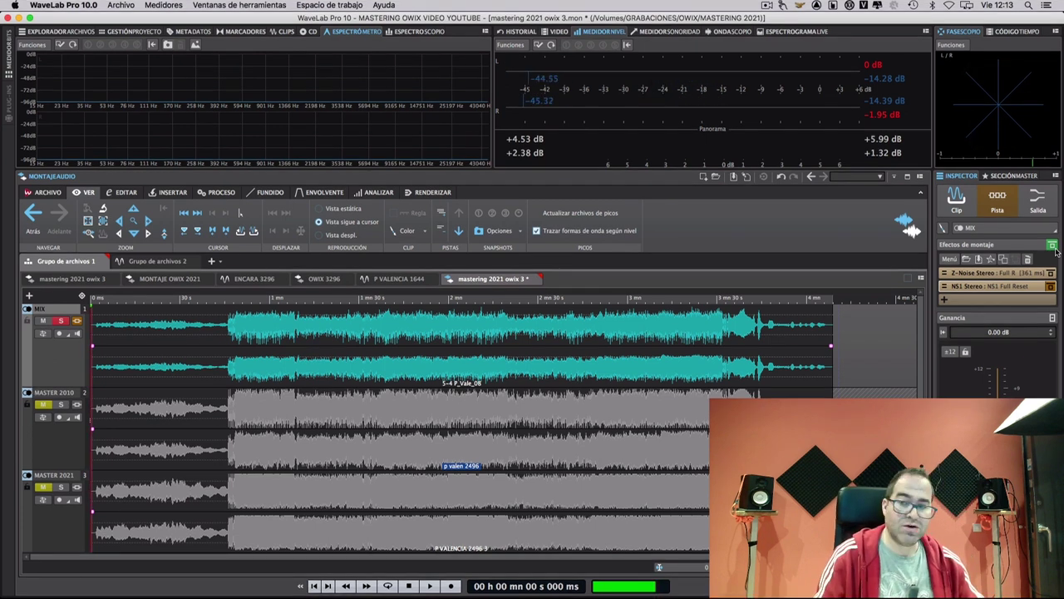
Open MasterRig from the master section effects and review its Equalizer A and Dyn. EQ A modules
click(1014, 176)
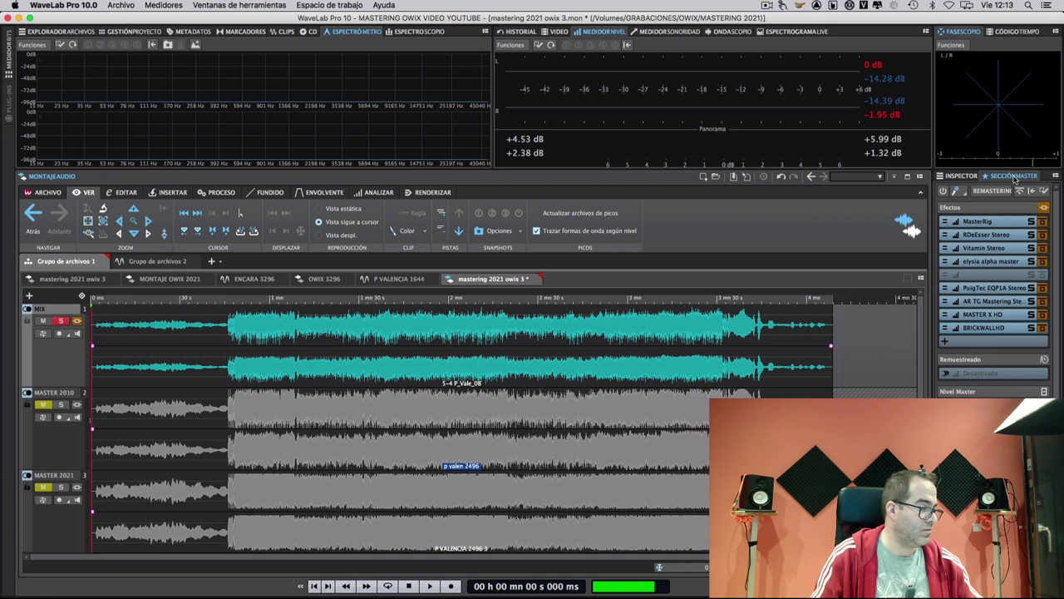
click(998, 222)
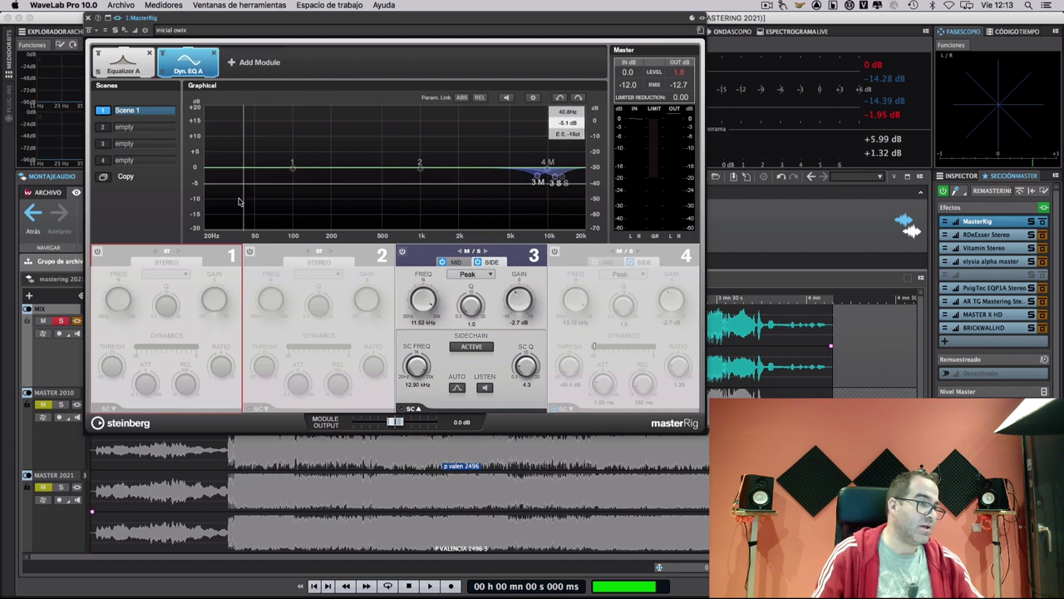
click(123, 62)
drag(207, 171, 209, 170)
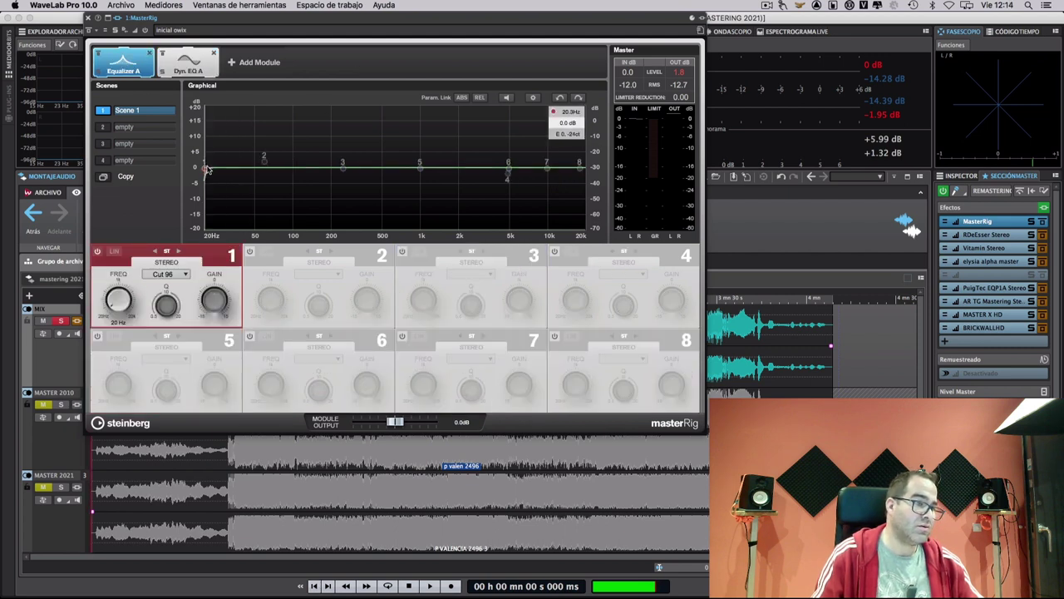
click(188, 62)
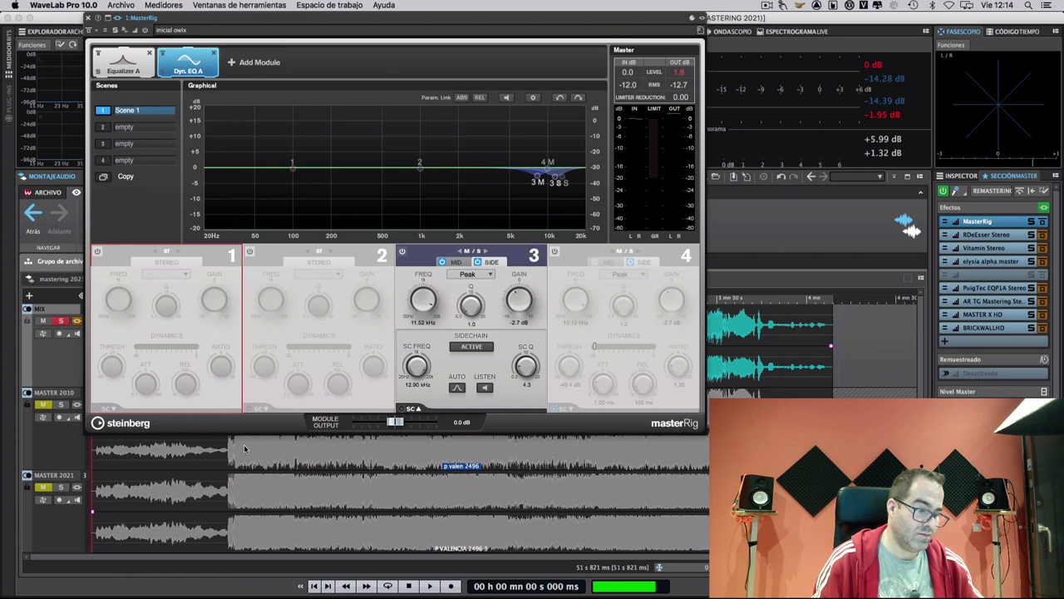
Play the mix from about 1 min 35 s, compare it with MasterRig bypassed and active, stop with it active, and close its window
click(375, 446)
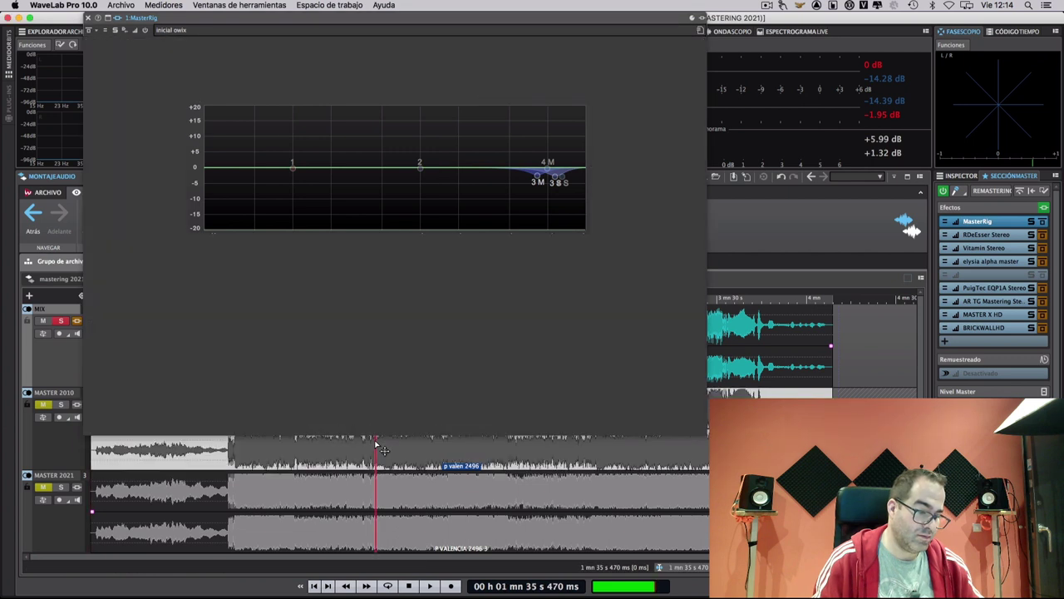
click(89, 15)
key(space)
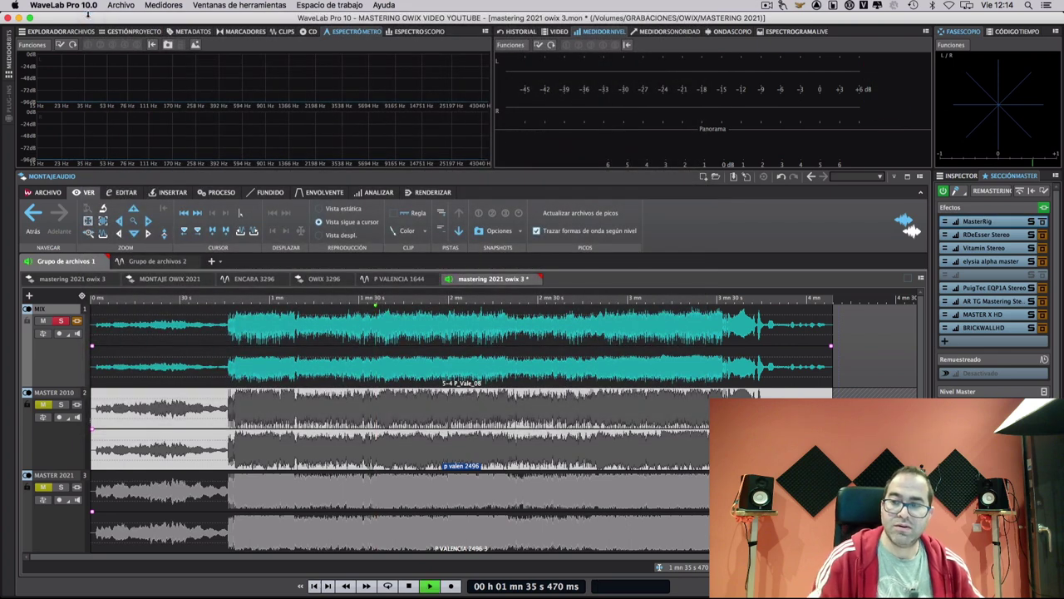
mouse_move(979, 240)
click(977, 222)
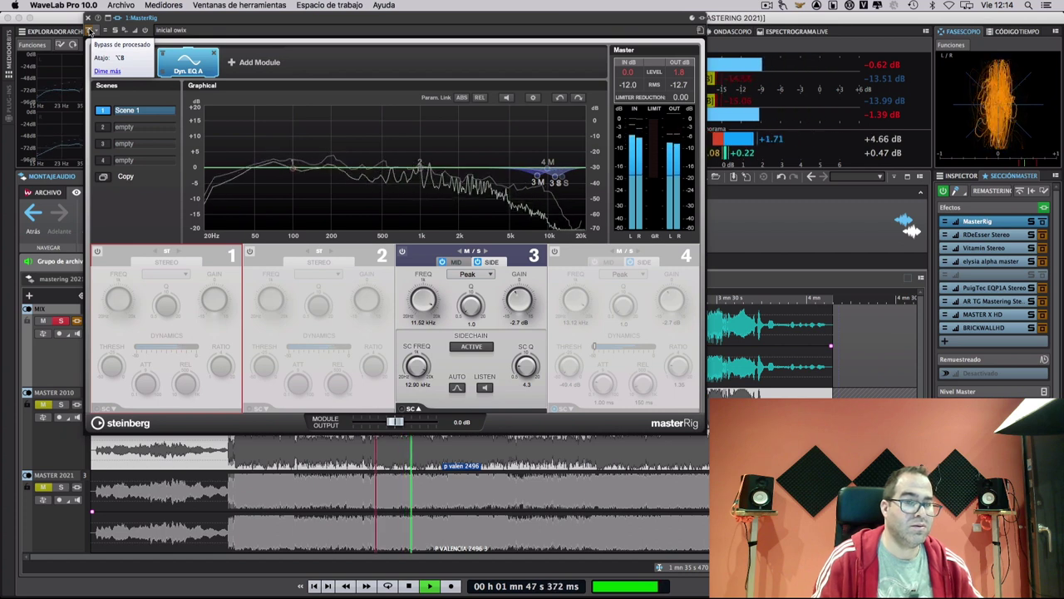
click(89, 30)
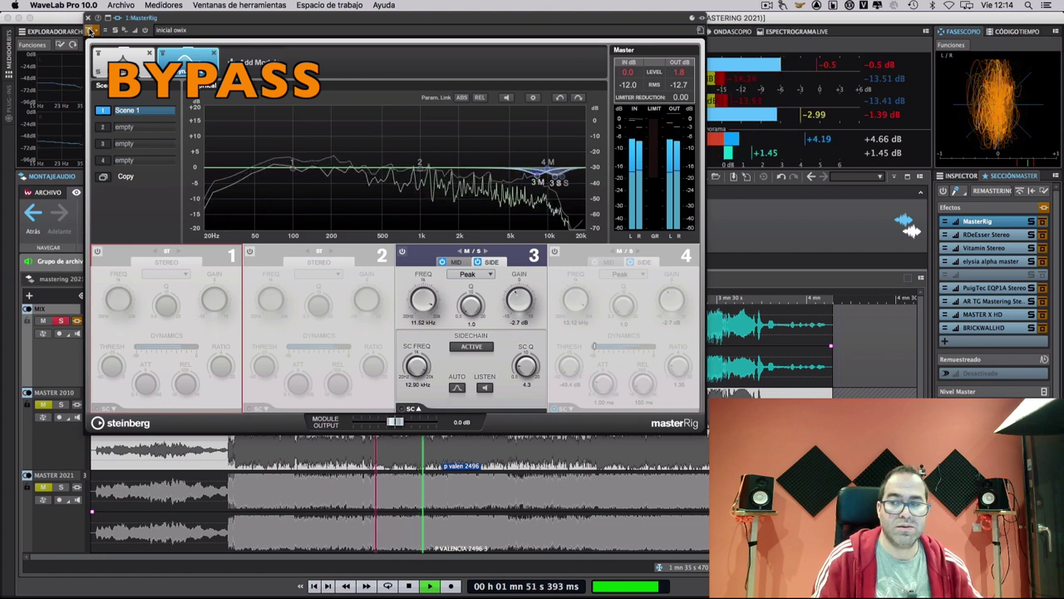
click(89, 31)
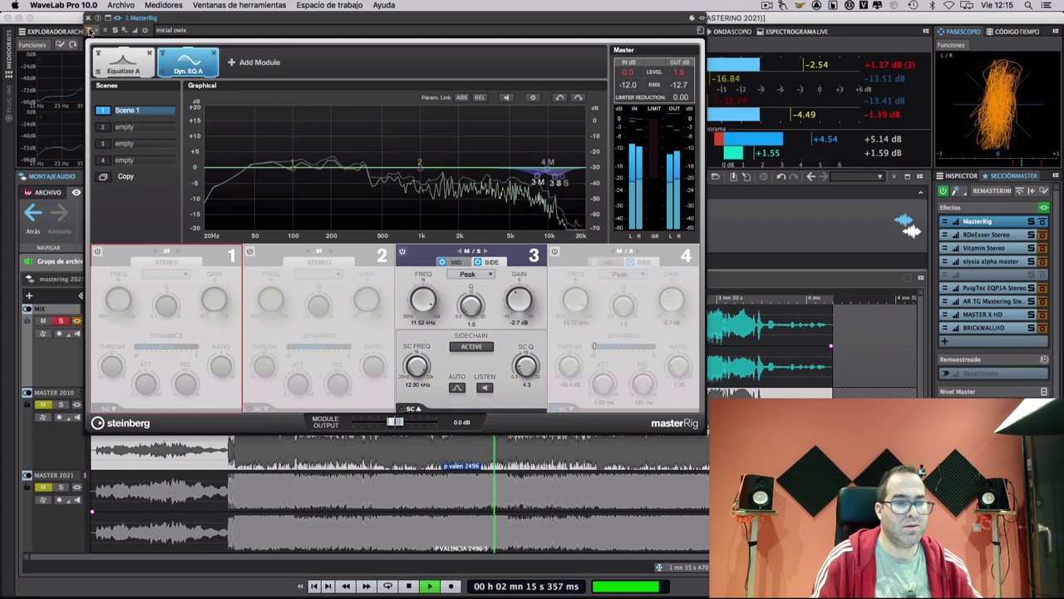
key(space)
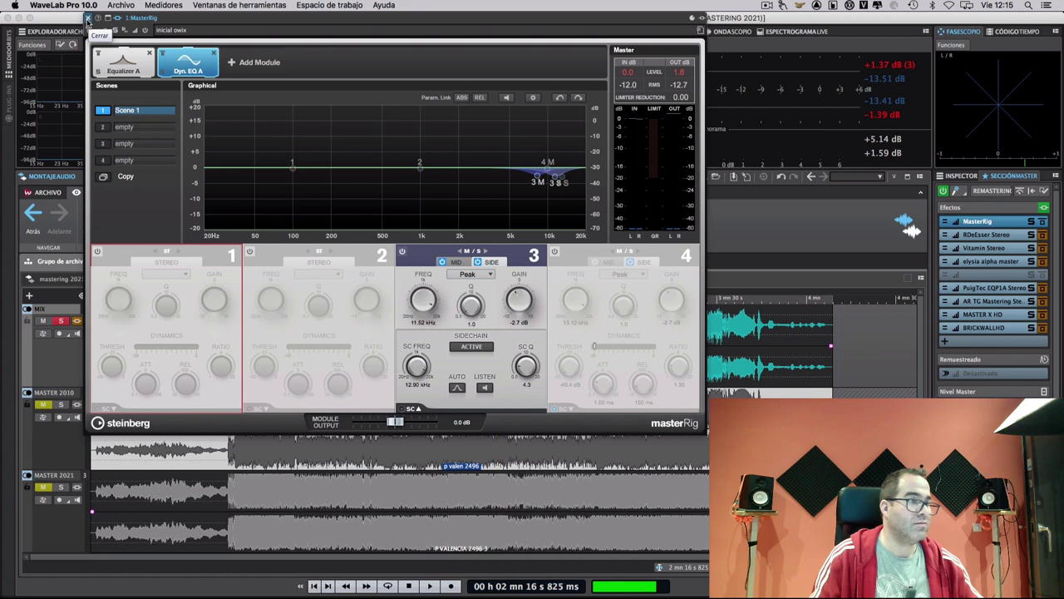
click(88, 19)
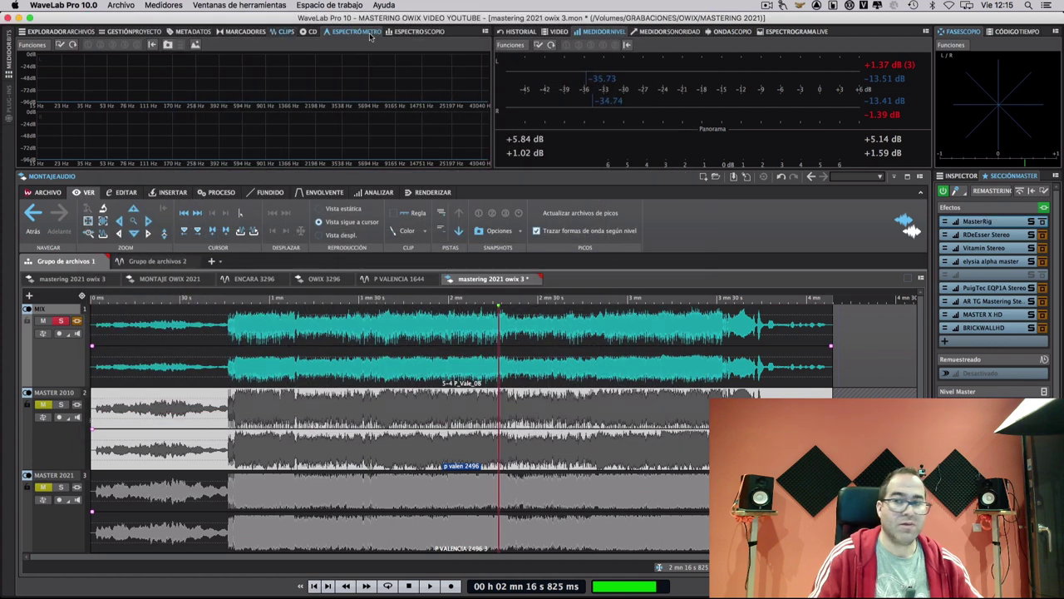
Open RDeEsser in the master section, compare it bypassed and active during playback from about 1 min 35 s, and close it activated
click(968, 235)
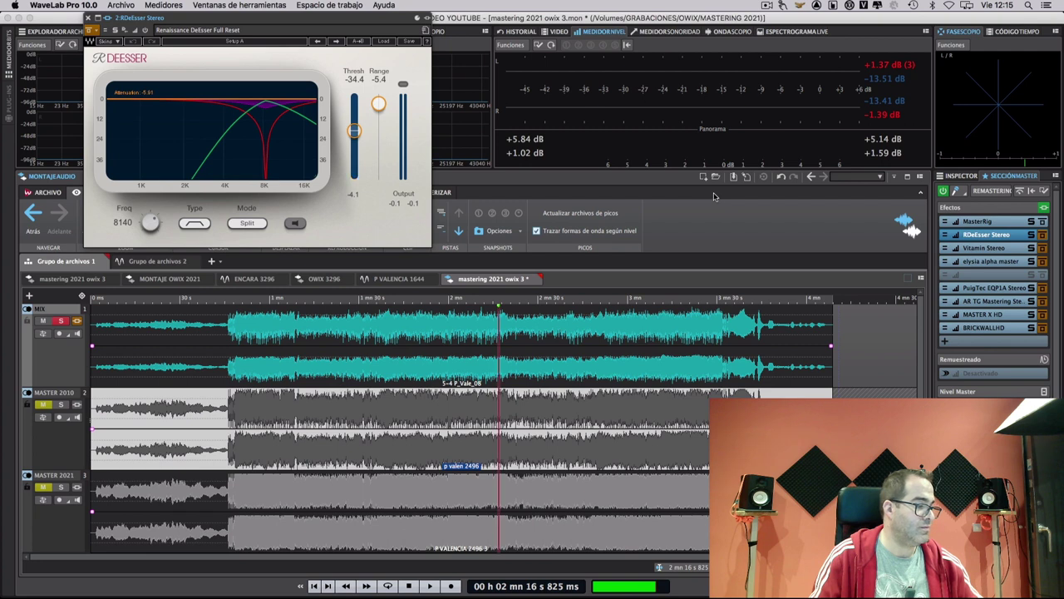
drag(333, 22, 575, 107)
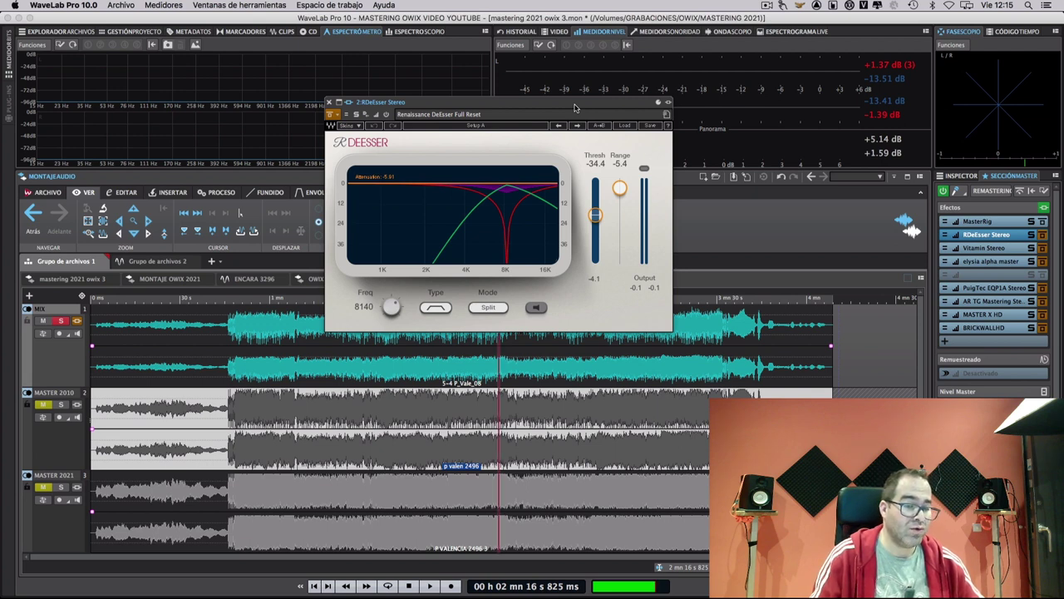
click(381, 390)
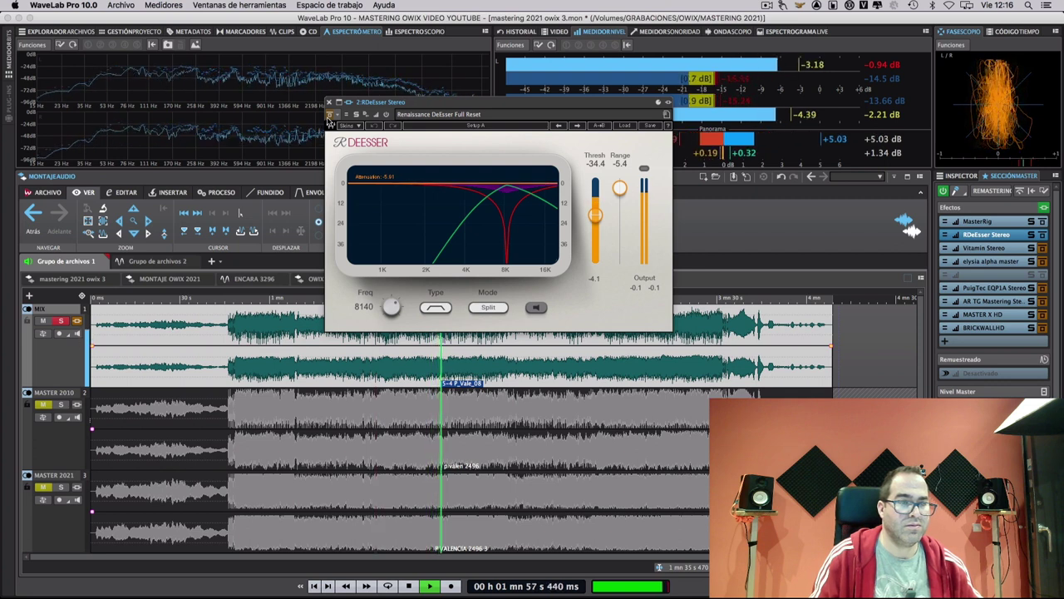
click(329, 121)
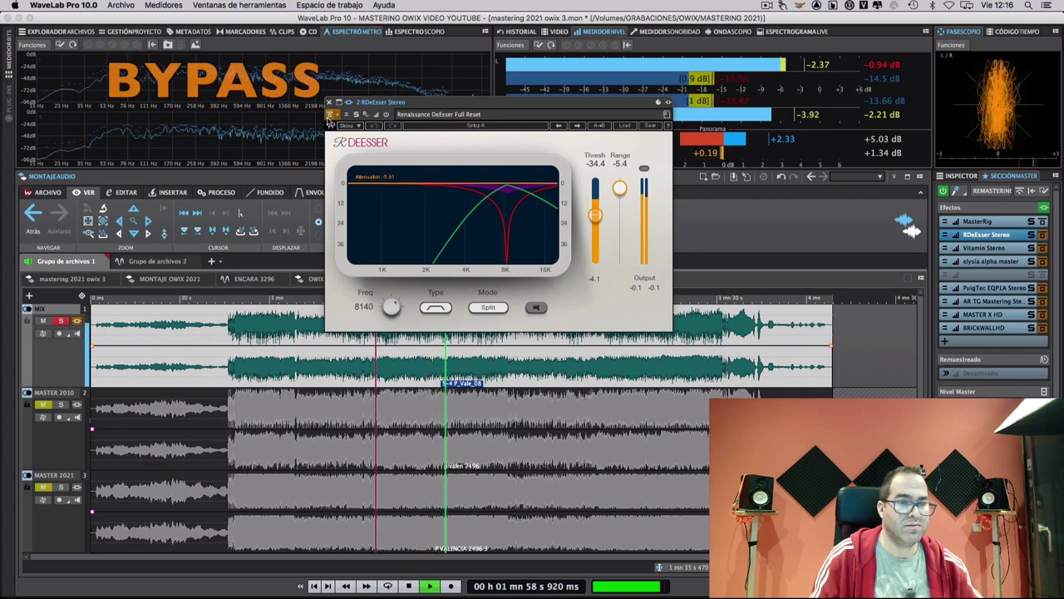
click(330, 119)
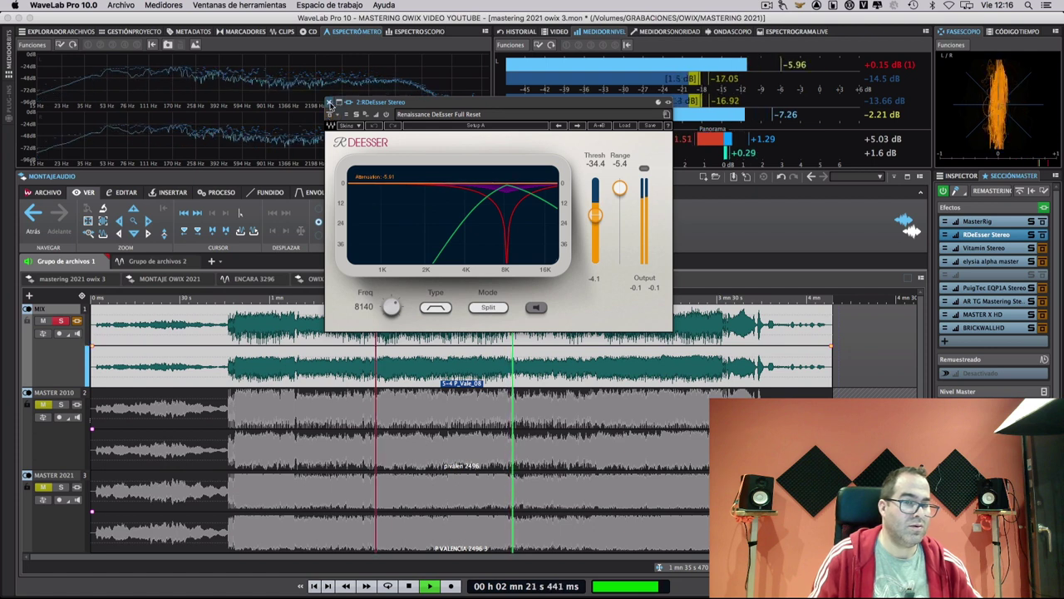
key(space)
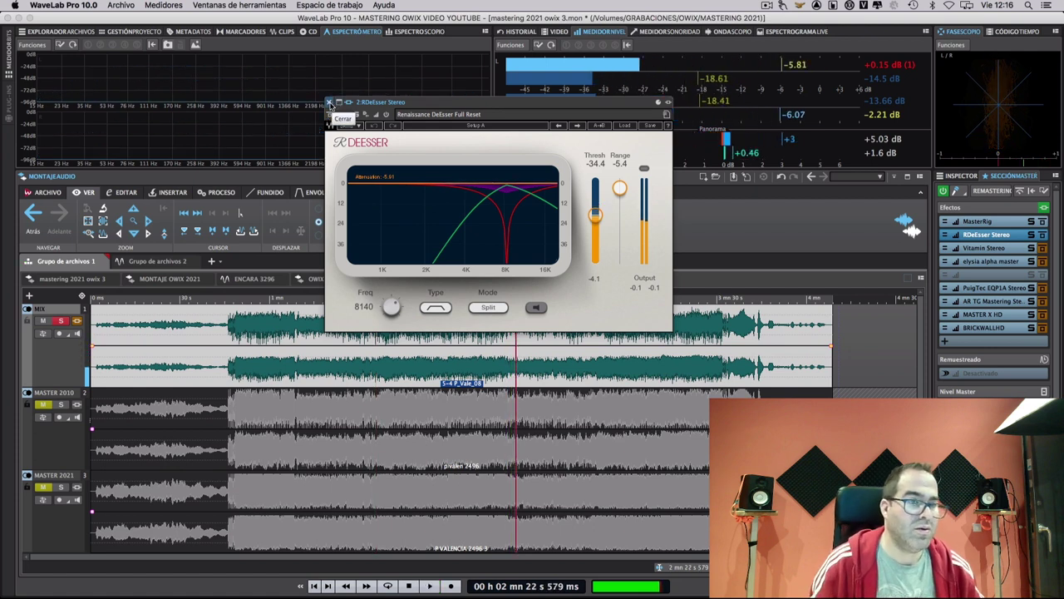
click(329, 103)
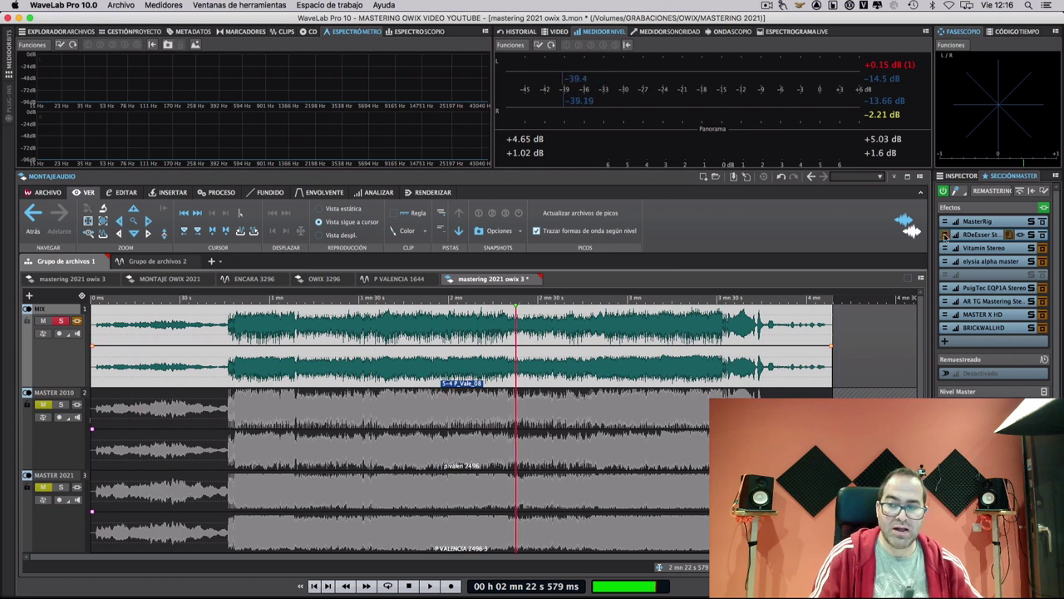
Open Vitamin Stereo in the master section, activate it during playback from about 1 min 34 s, and close its window
click(983, 247)
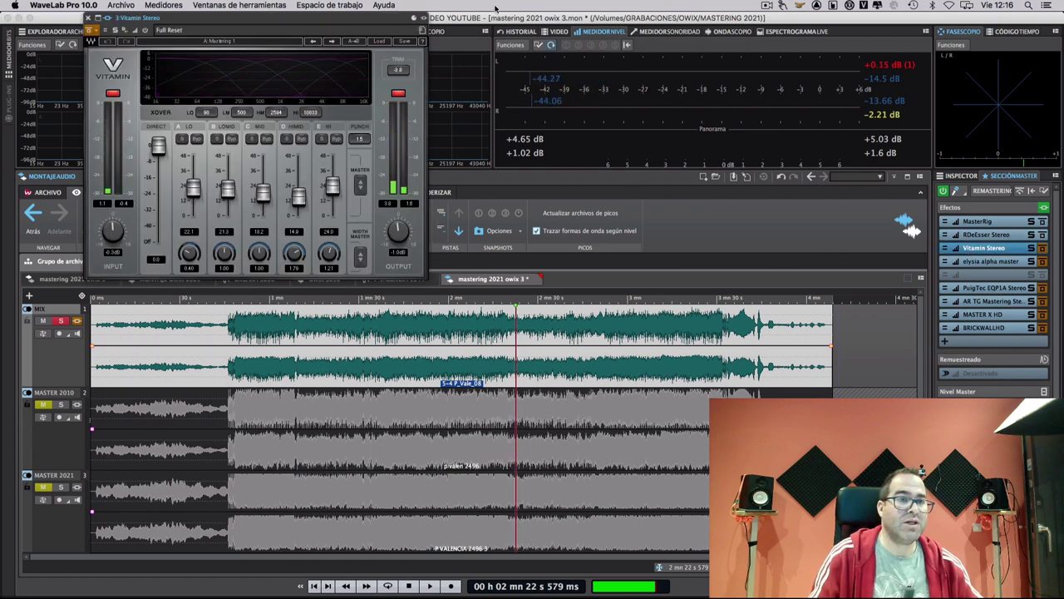
drag(299, 17, 624, 129)
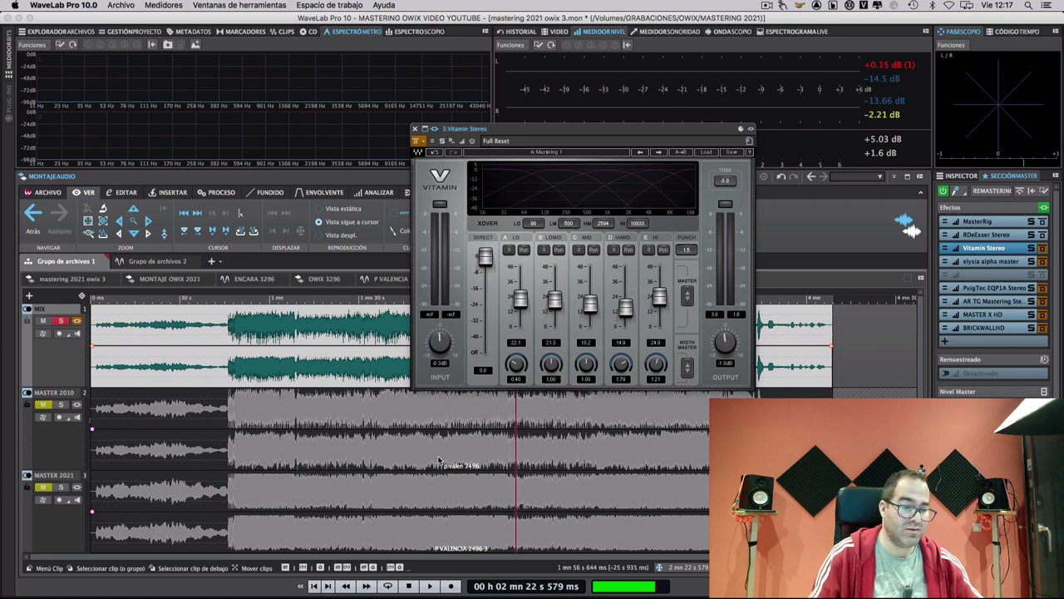
click(373, 411)
key(space)
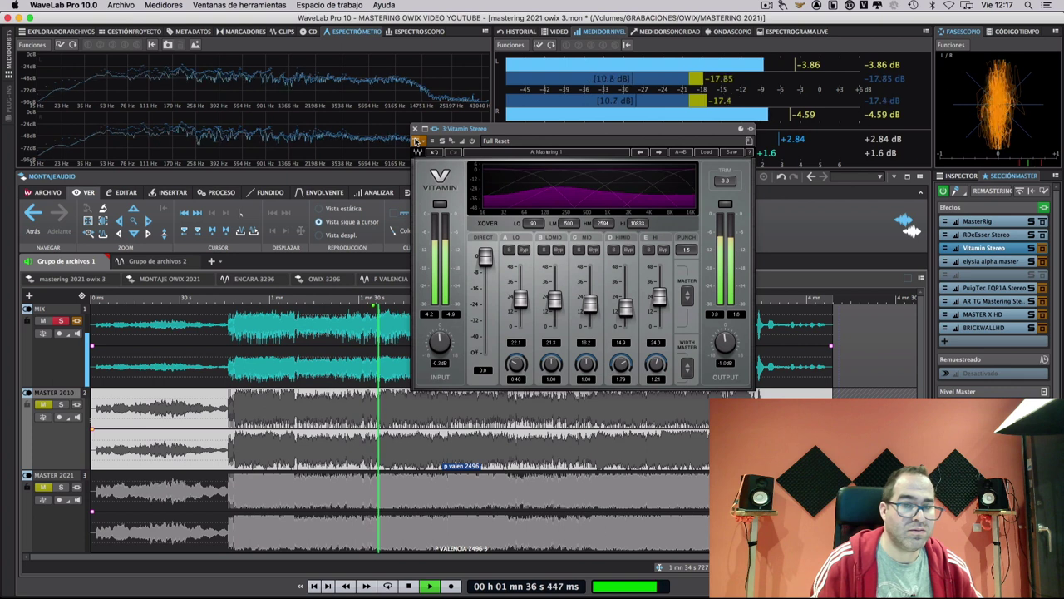
key(Escape)
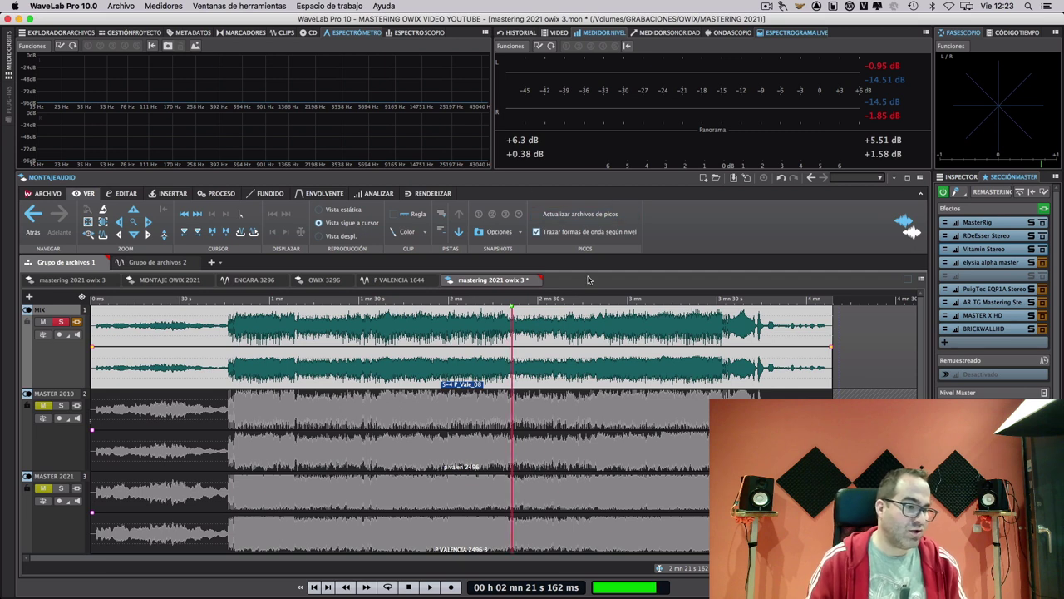
Open elysia alpha master in the master section and play the mix from about 1 min 31 s
mouse_move(957, 265)
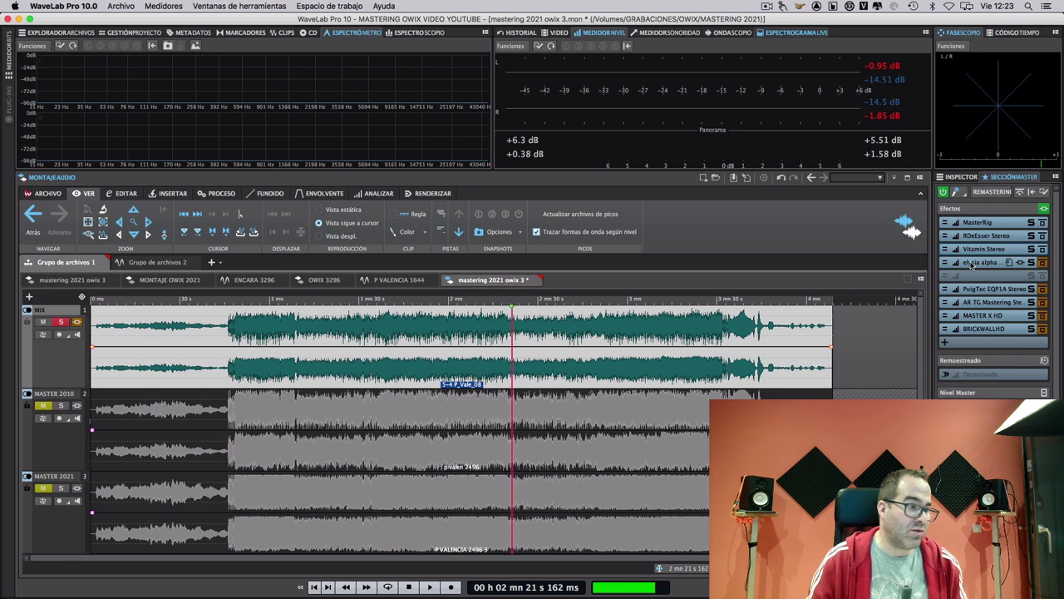
click(971, 264)
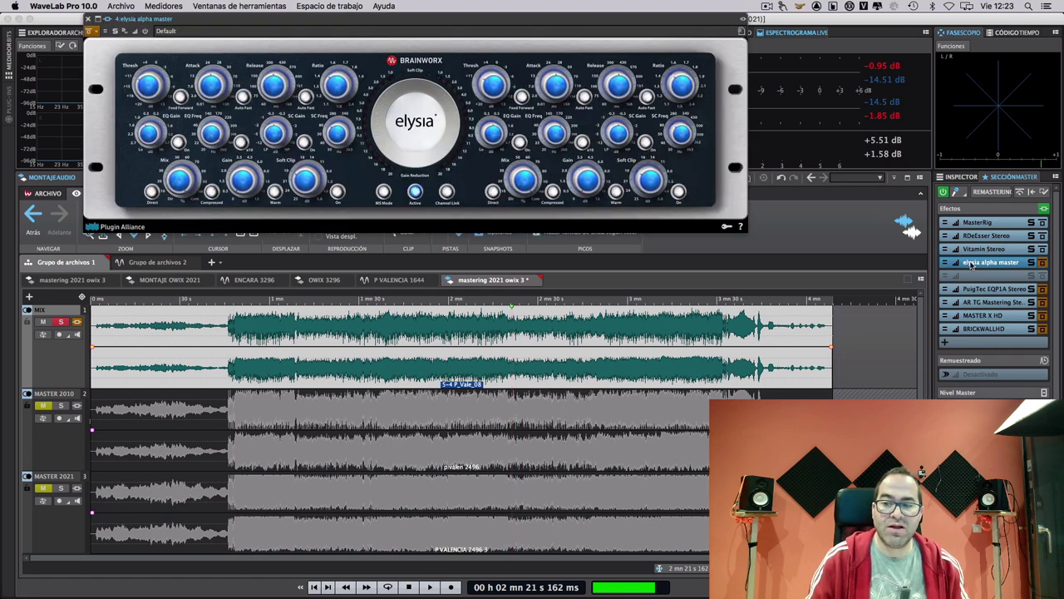
drag(473, 24, 580, 160)
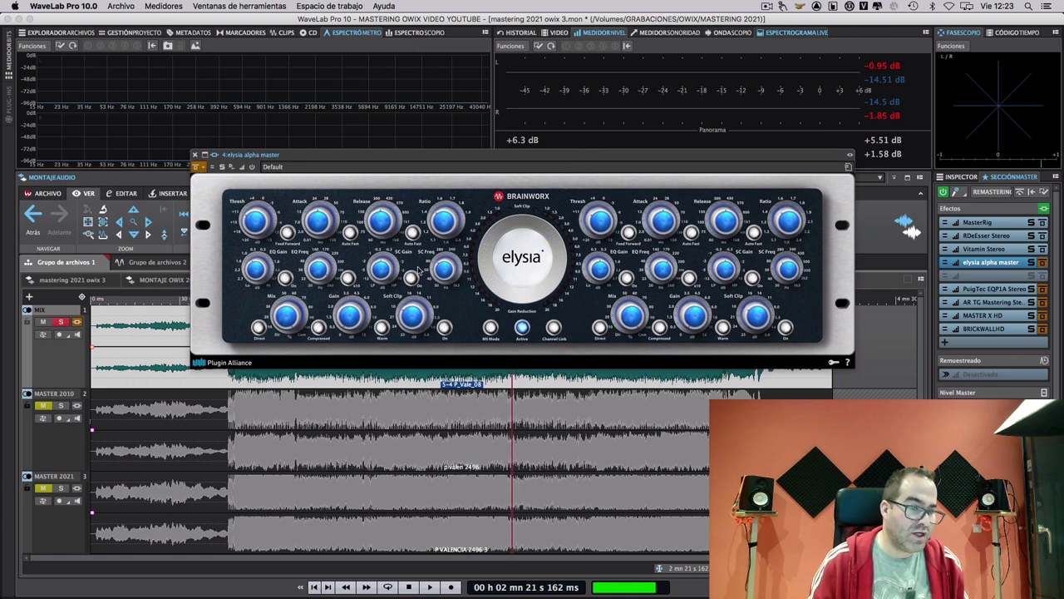
mouse_move(446, 270)
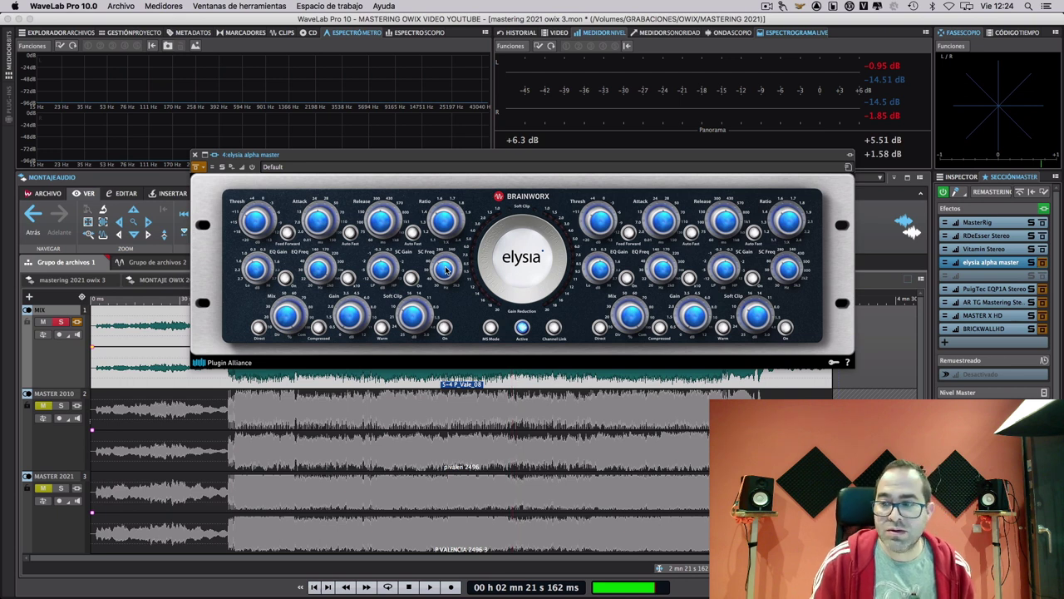
click(363, 407)
key(space)
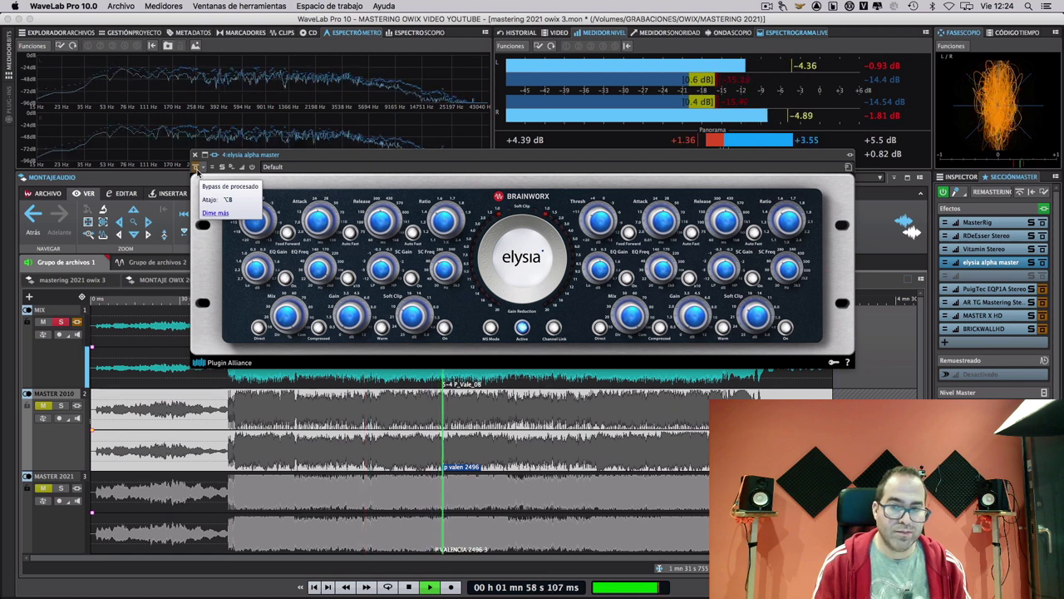
Compare the mix with elysia alpha master bypassed and active, stop playback with it active, and close its window
click(196, 168)
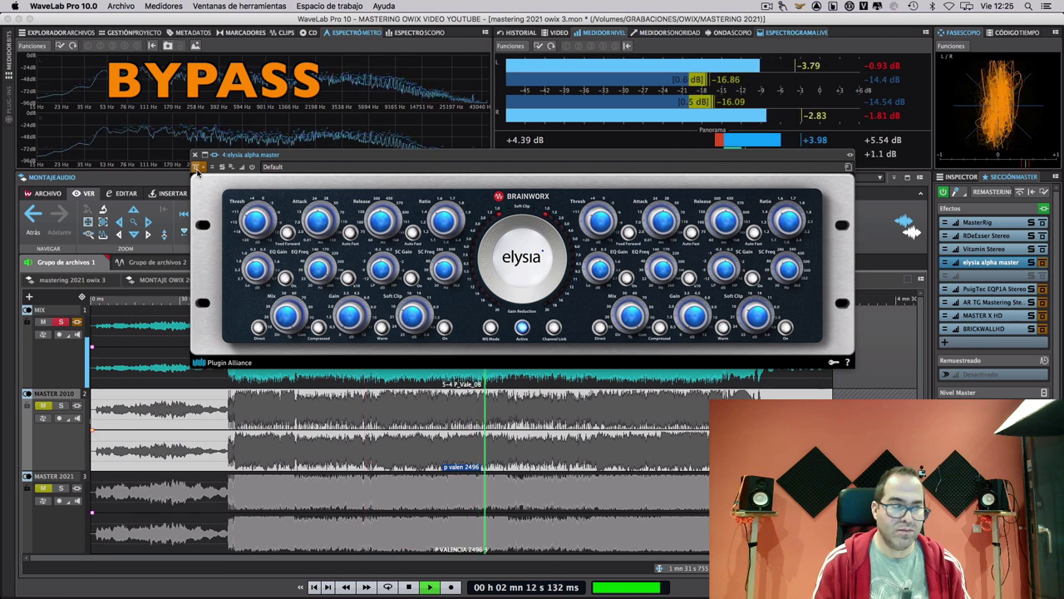
click(196, 167)
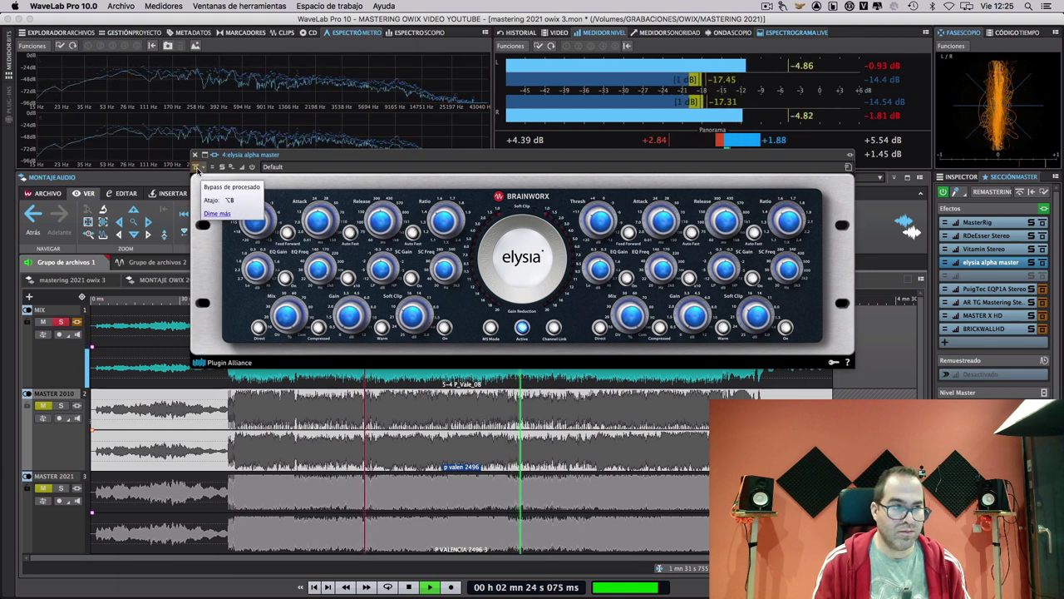
click(196, 167)
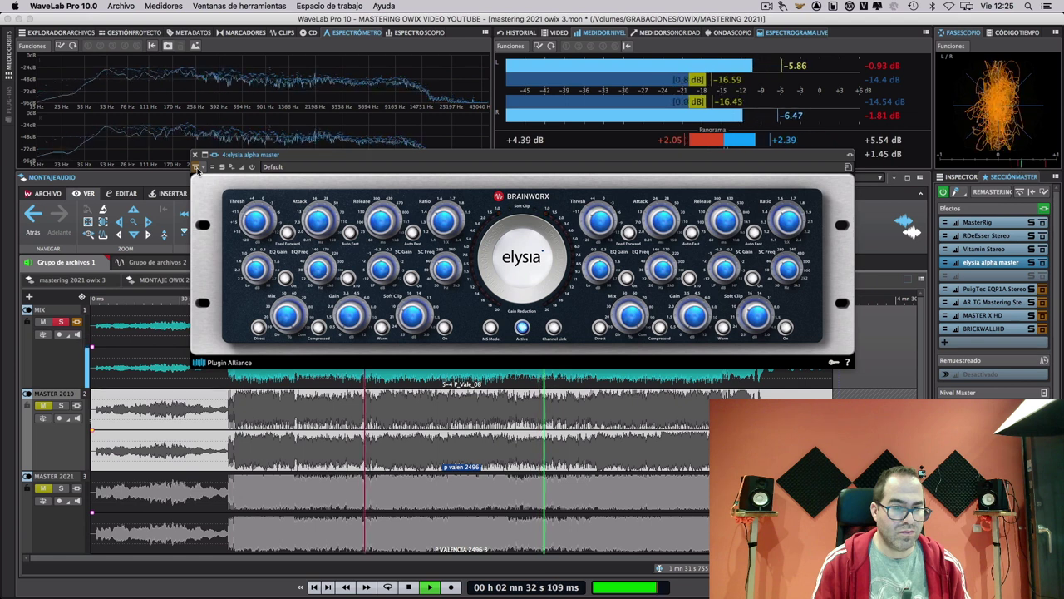
click(197, 168)
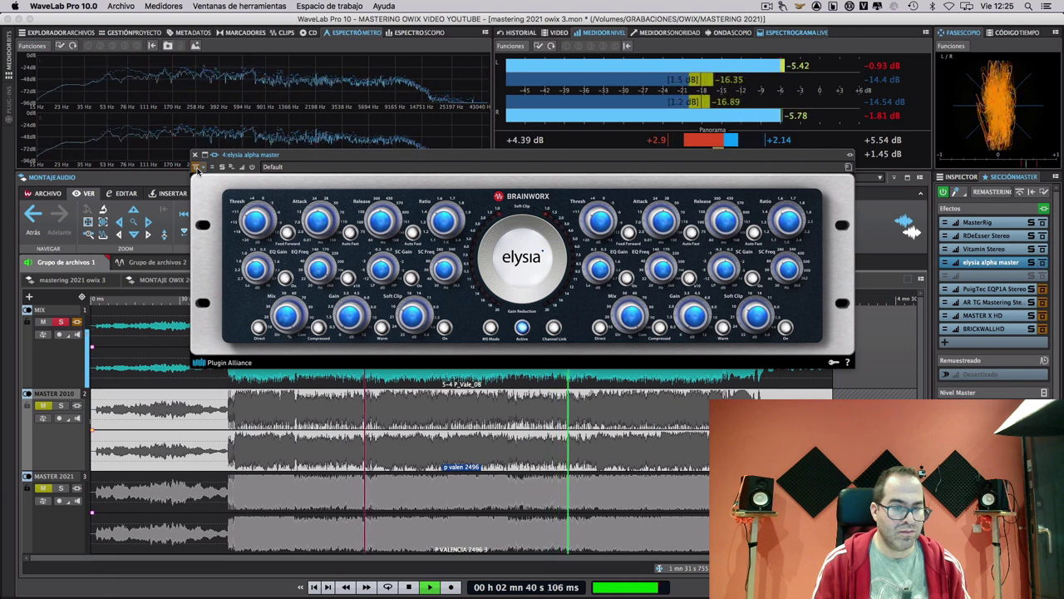
key(space)
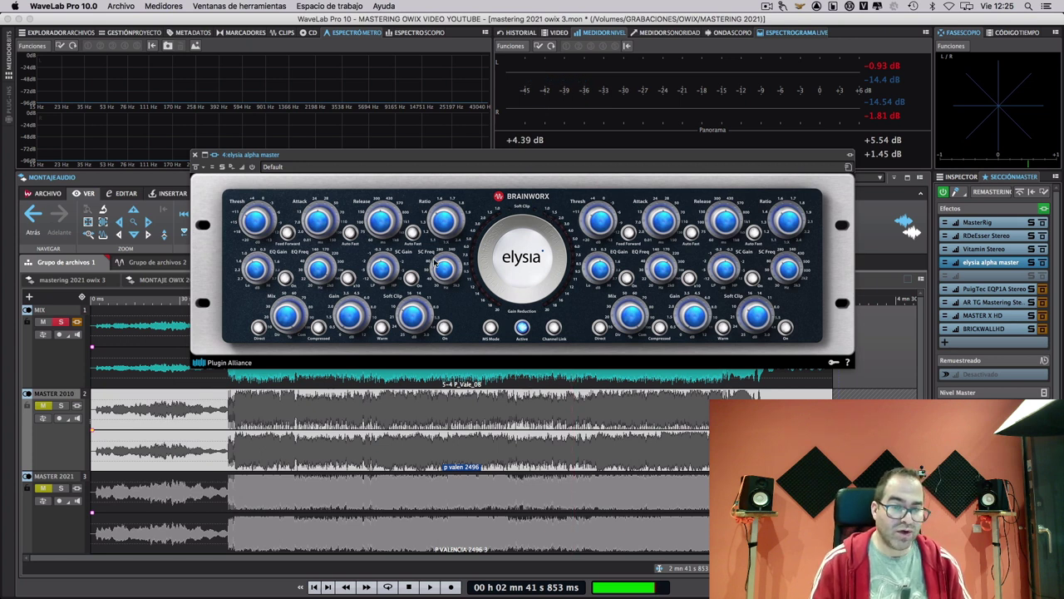
click(194, 154)
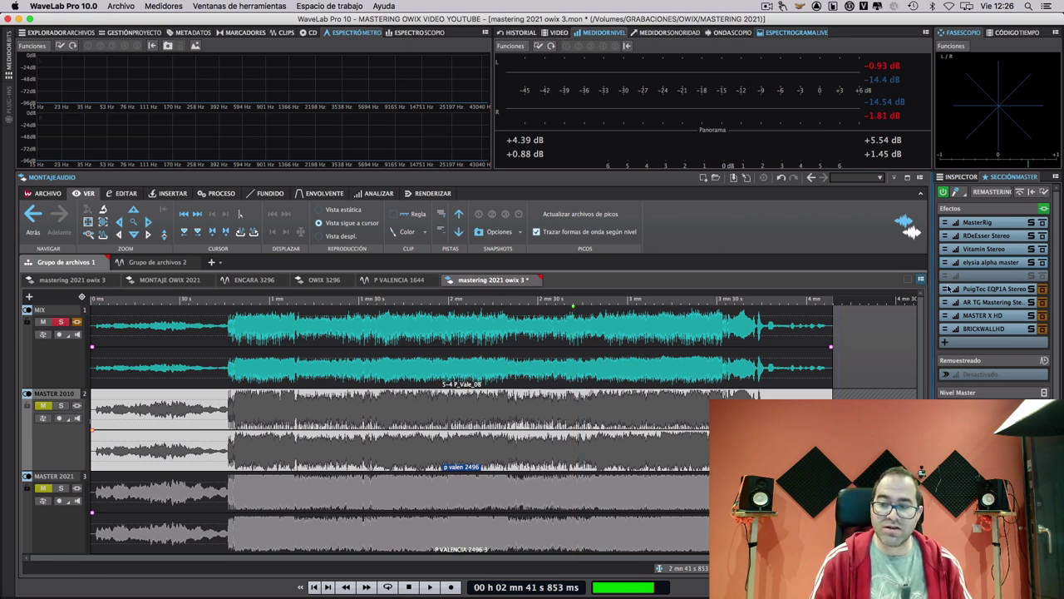
Open PuigTec EQP1A Stereo in the master section, review its high-frequency boost and attenuation, and play the mix from about 1 min 34 s
click(977, 288)
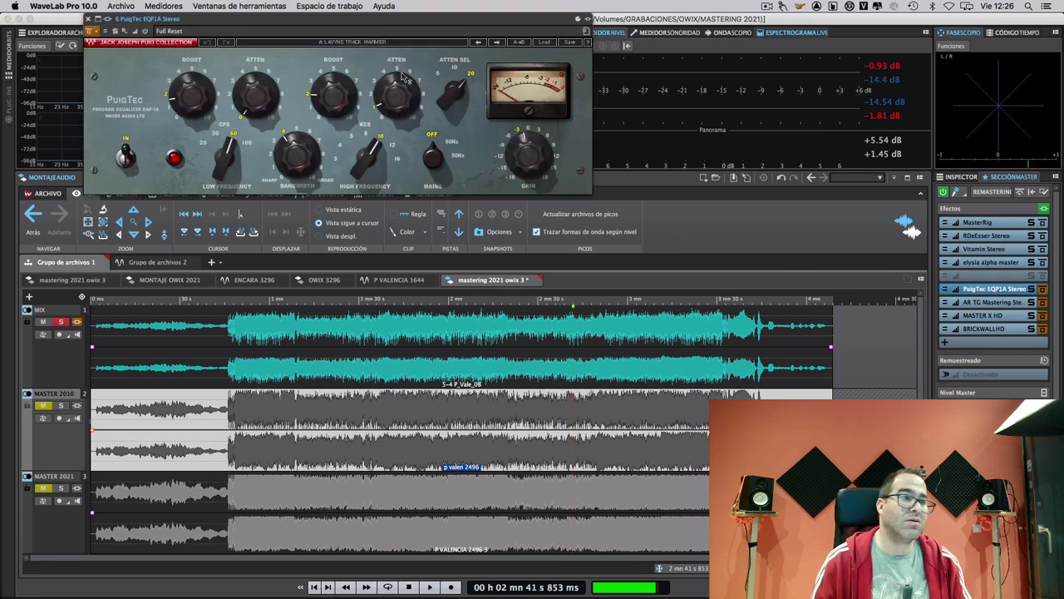
drag(376, 39, 561, 205)
click(386, 379)
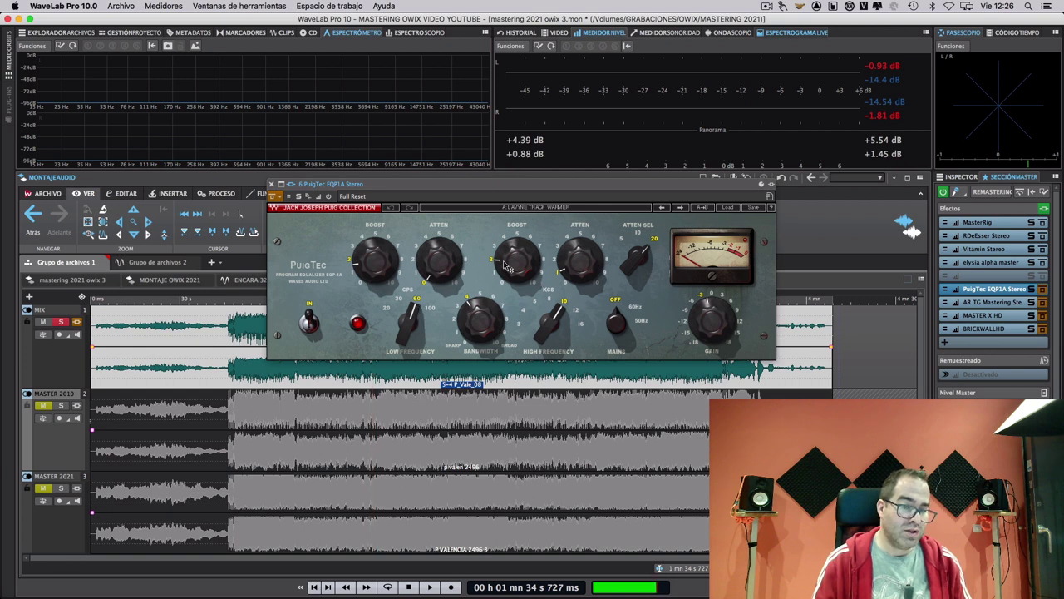
mouse_move(510, 266)
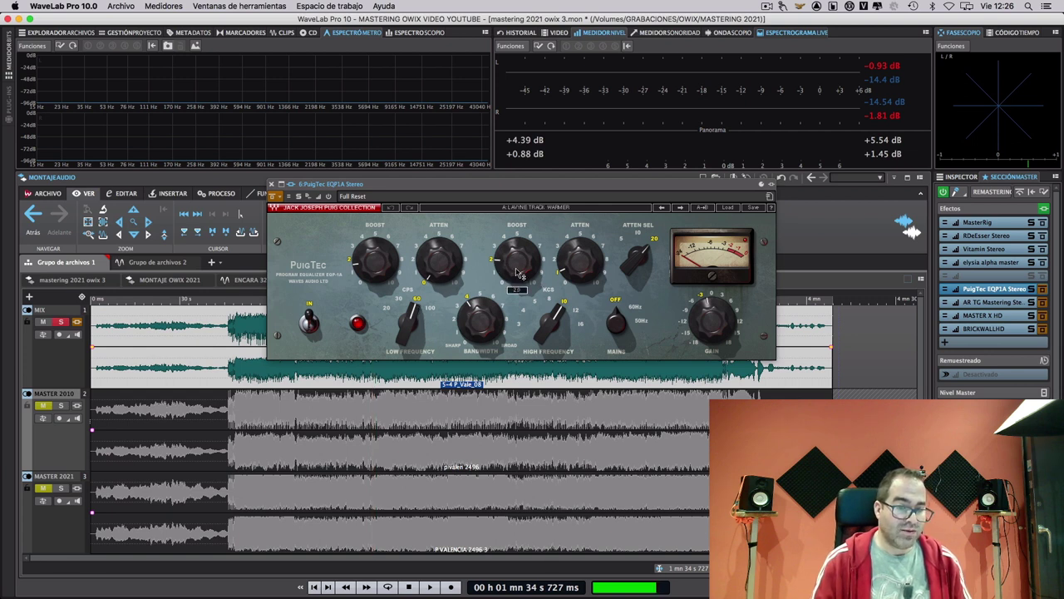
mouse_move(579, 258)
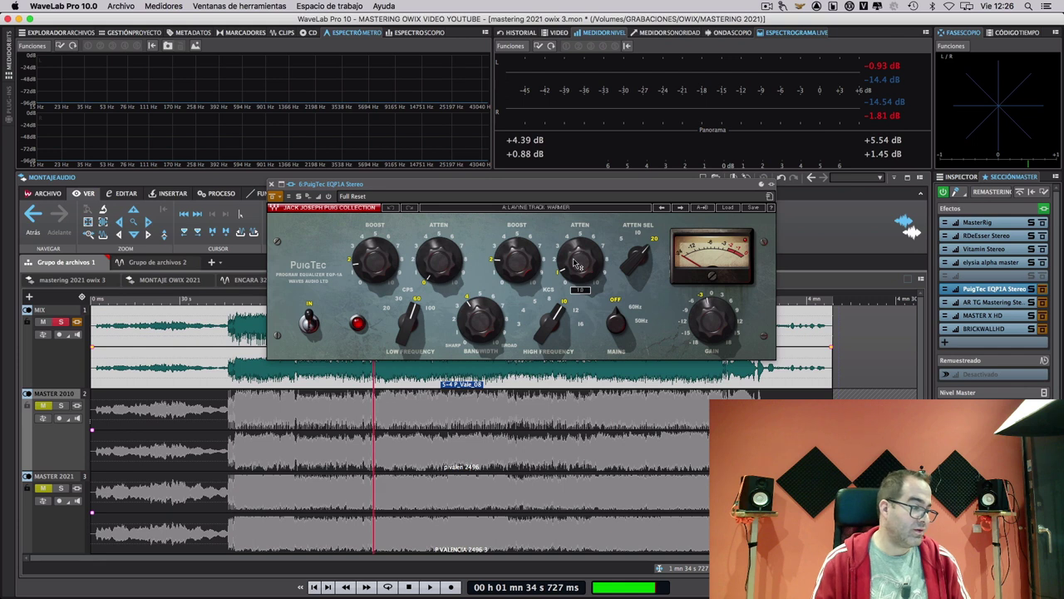
key(space)
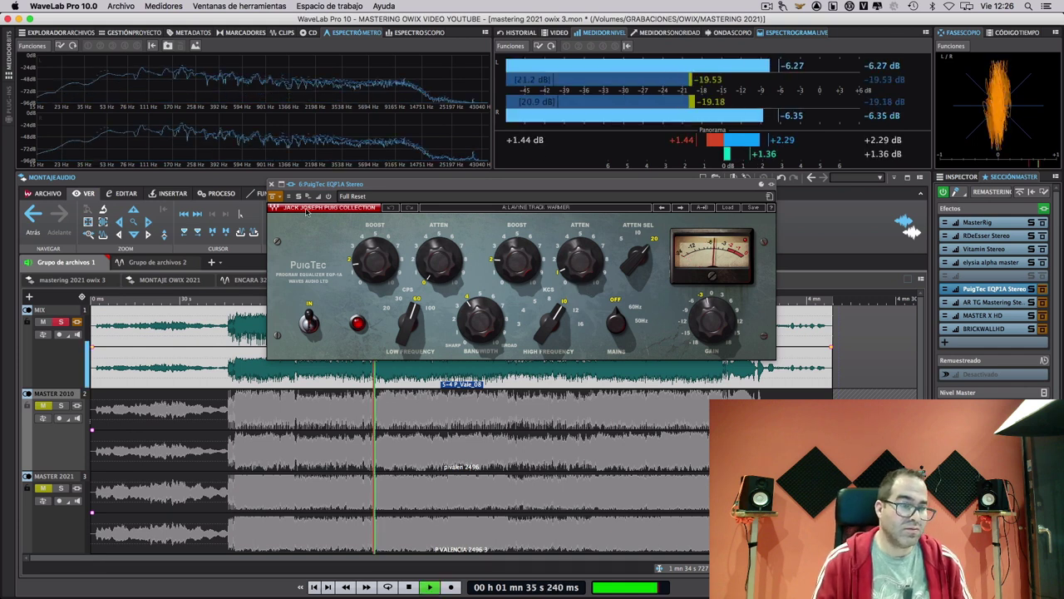
Compare the mix with PuigTec EQP1A Stereo bypassed and active, leave it active, close its window and stop playback
click(273, 198)
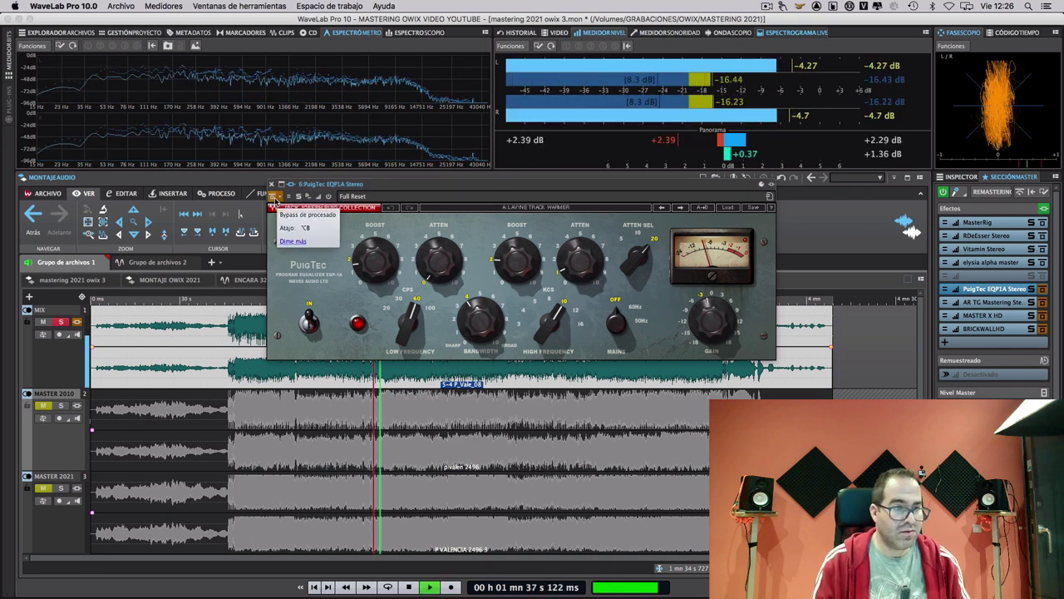
click(274, 199)
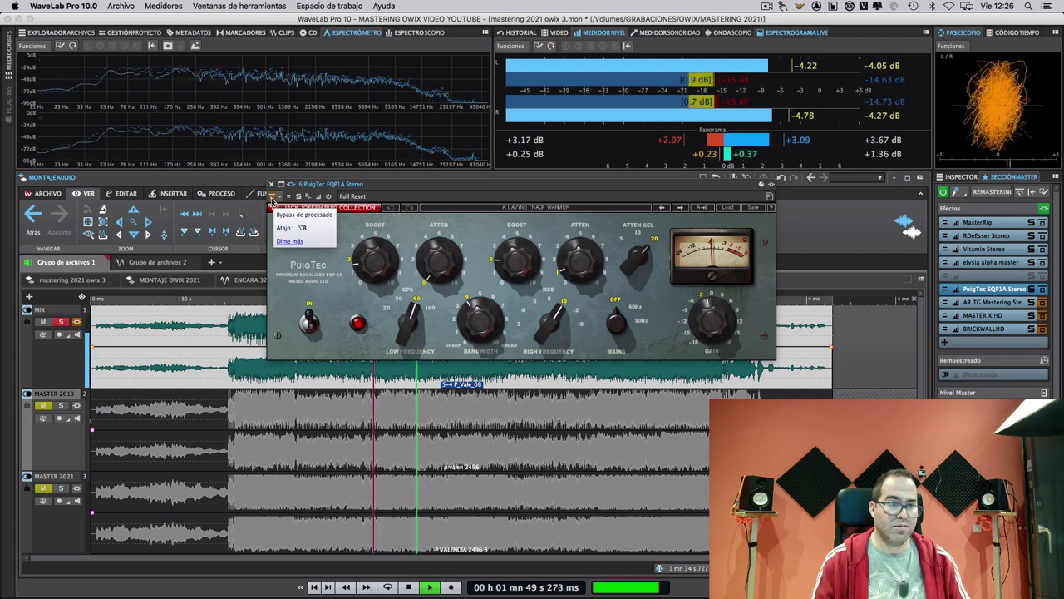
click(272, 198)
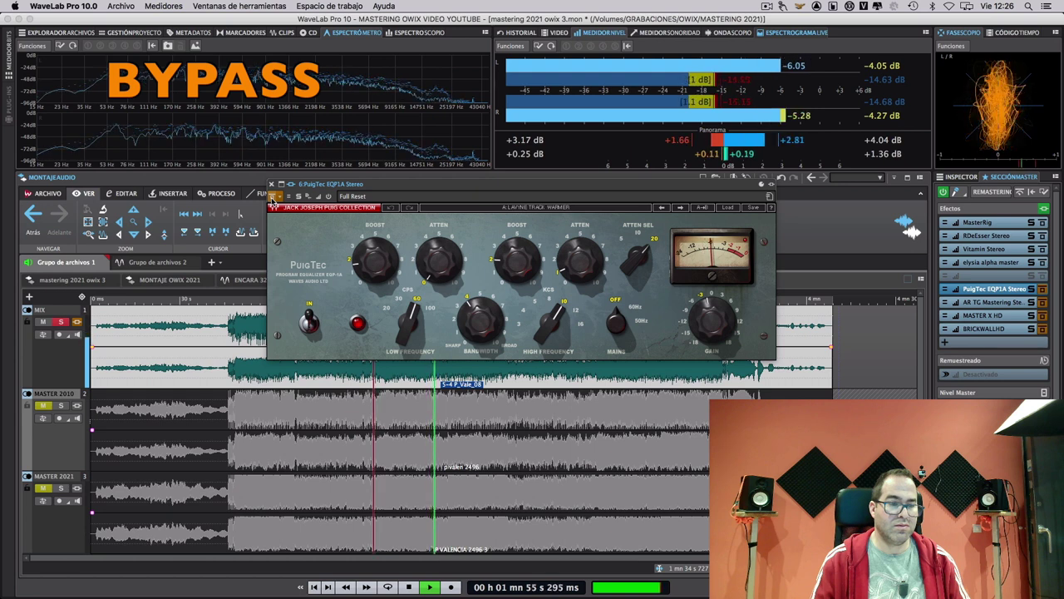
click(273, 198)
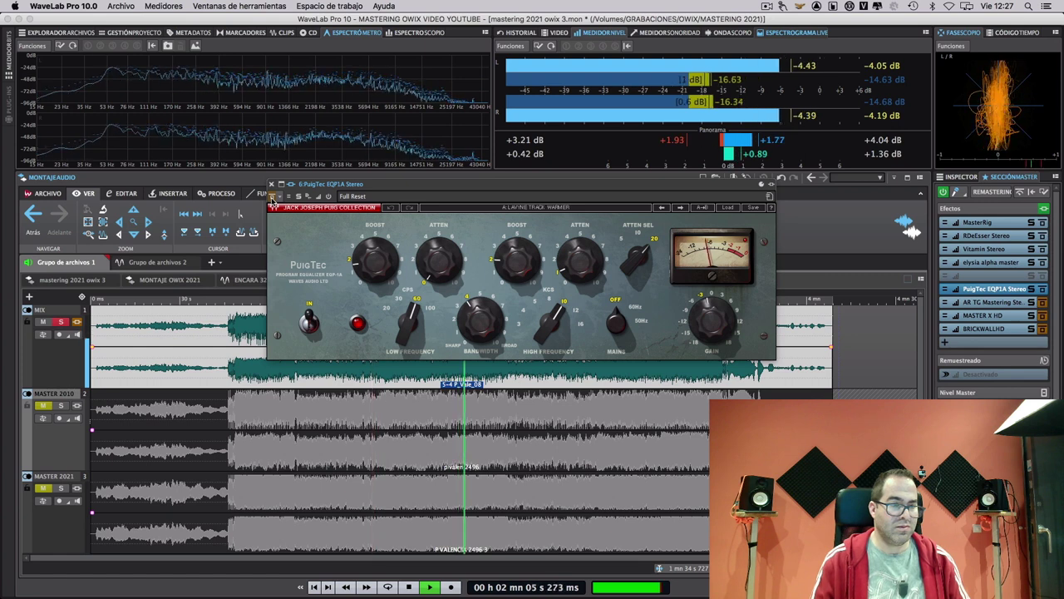
click(272, 198)
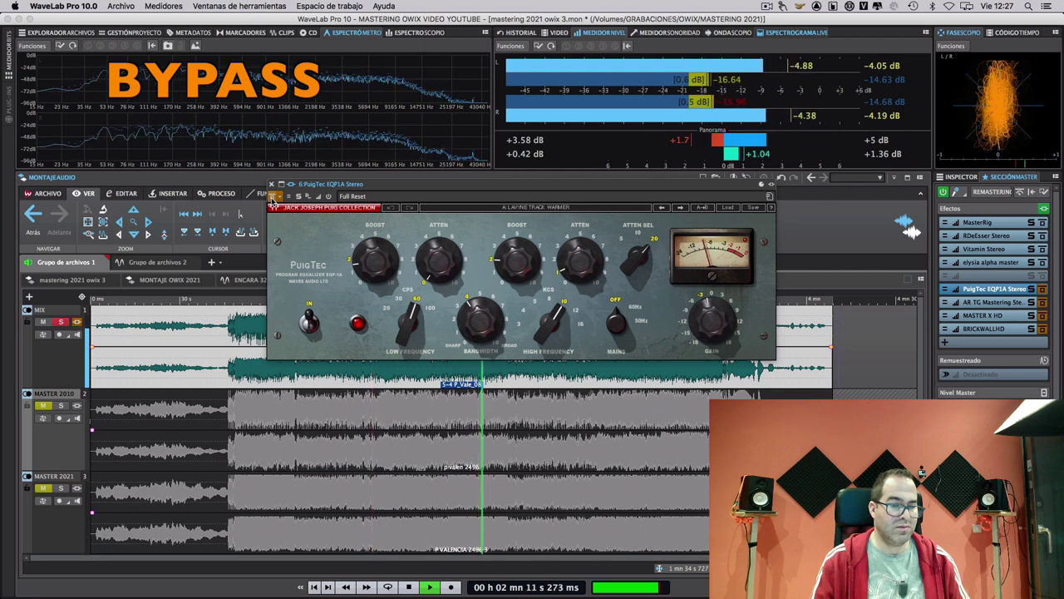
click(272, 198)
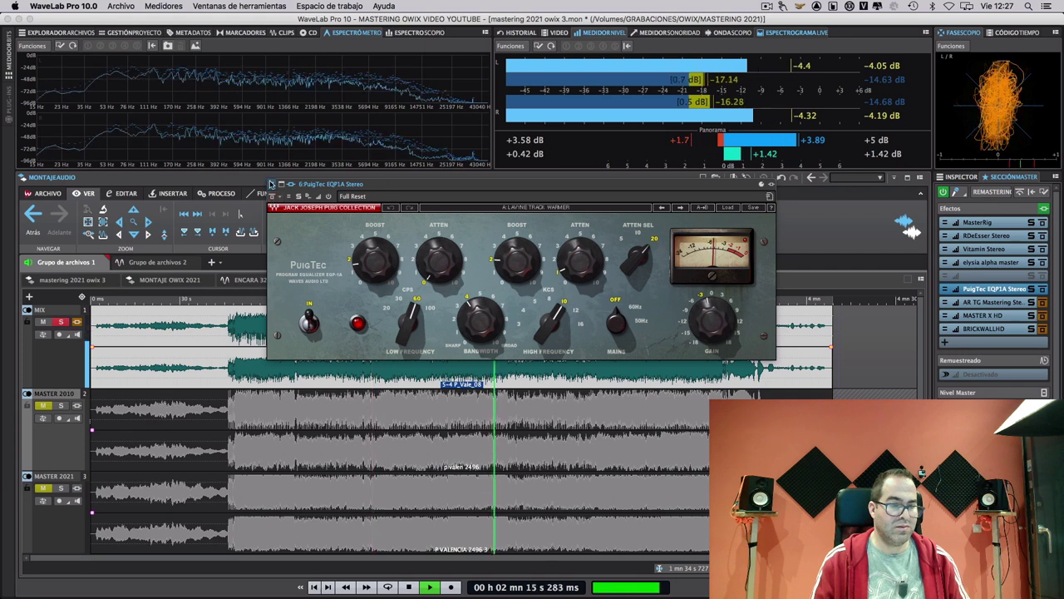
click(270, 182)
key(space)
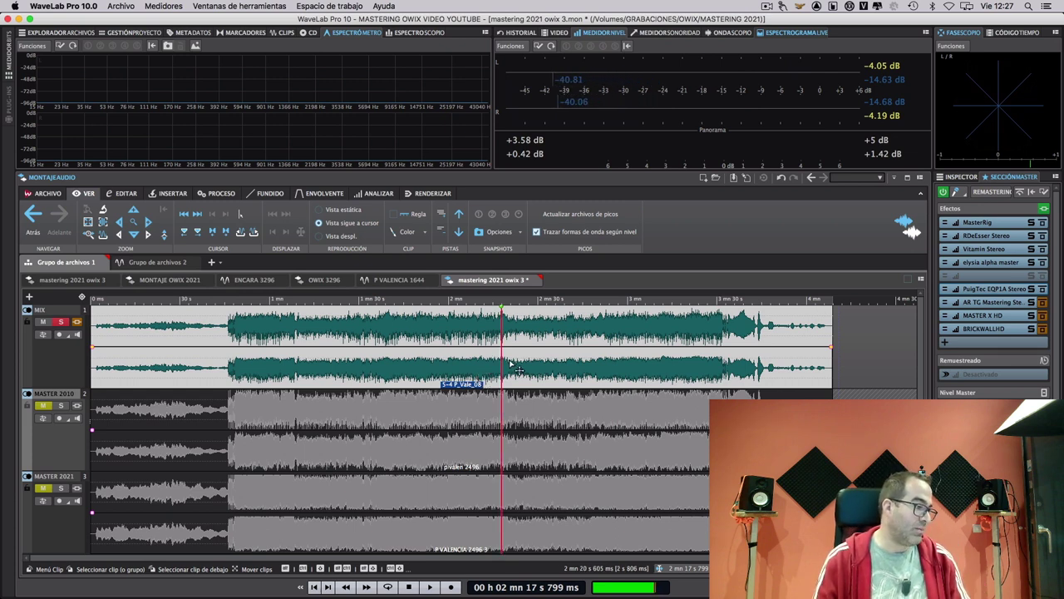
Open AR TG Mastering Stereo in the master section and examine the mid and side settings of its Input and Filter modules
click(992, 302)
drag(394, 37, 550, 162)
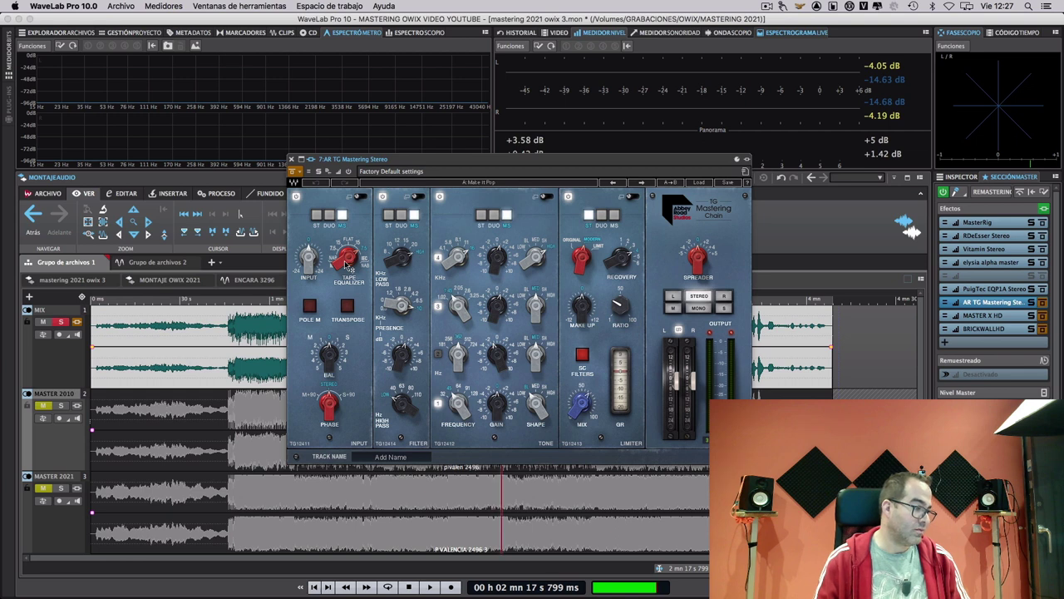
click(358, 197)
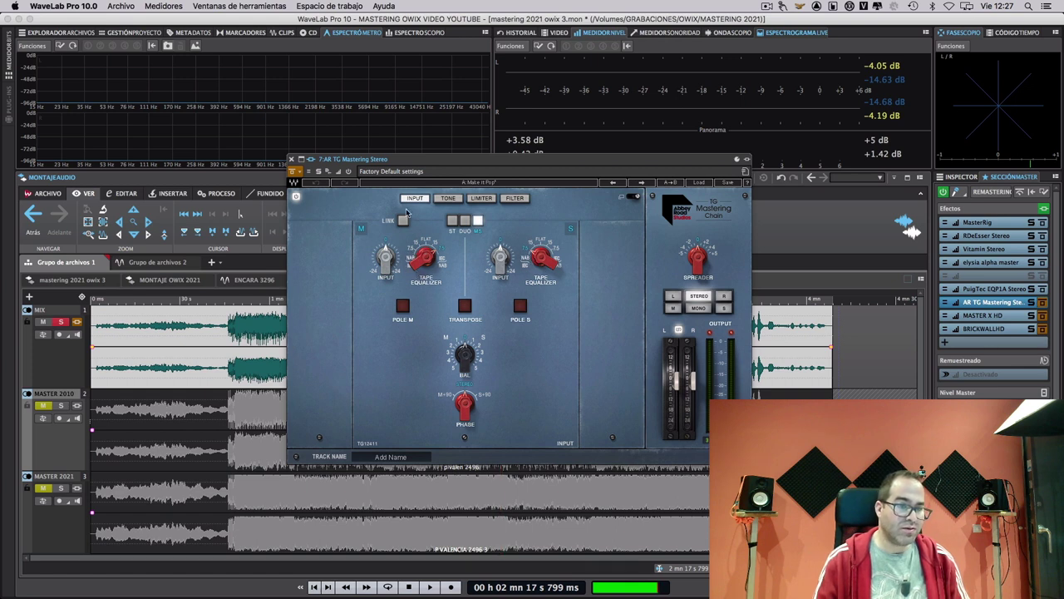
click(631, 198)
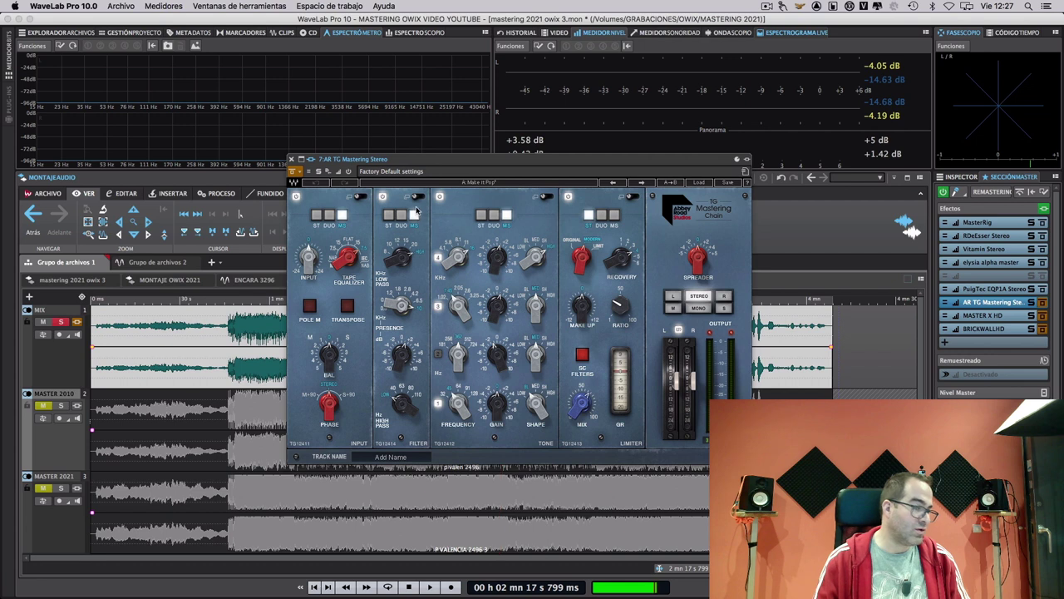
click(417, 200)
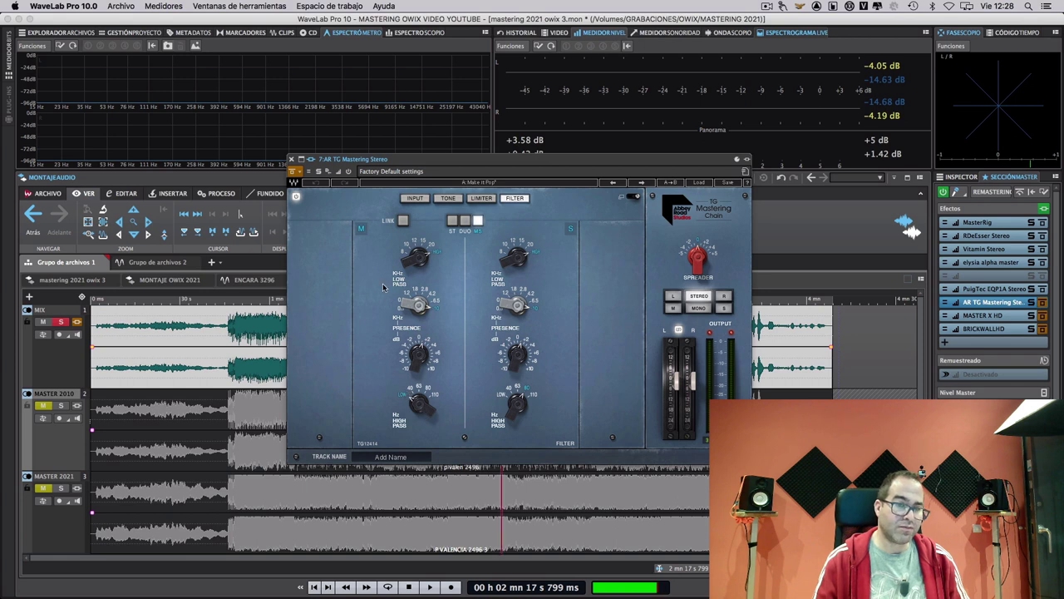
click(633, 199)
Examine the mid and side band gains in the TG Mastering Chain's Tone module and return to the full module view
click(547, 197)
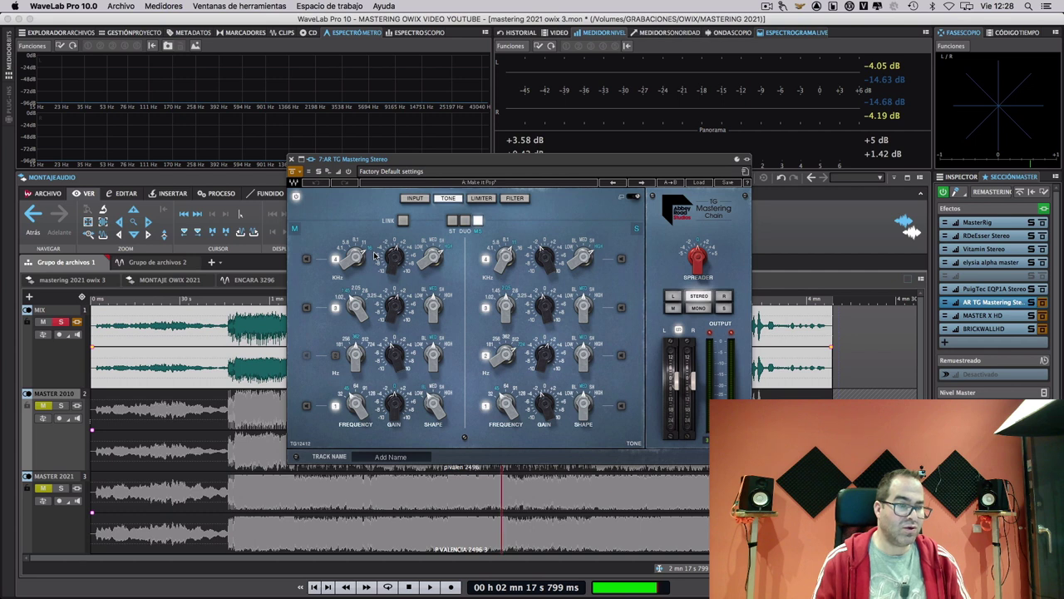
mouse_move(548, 260)
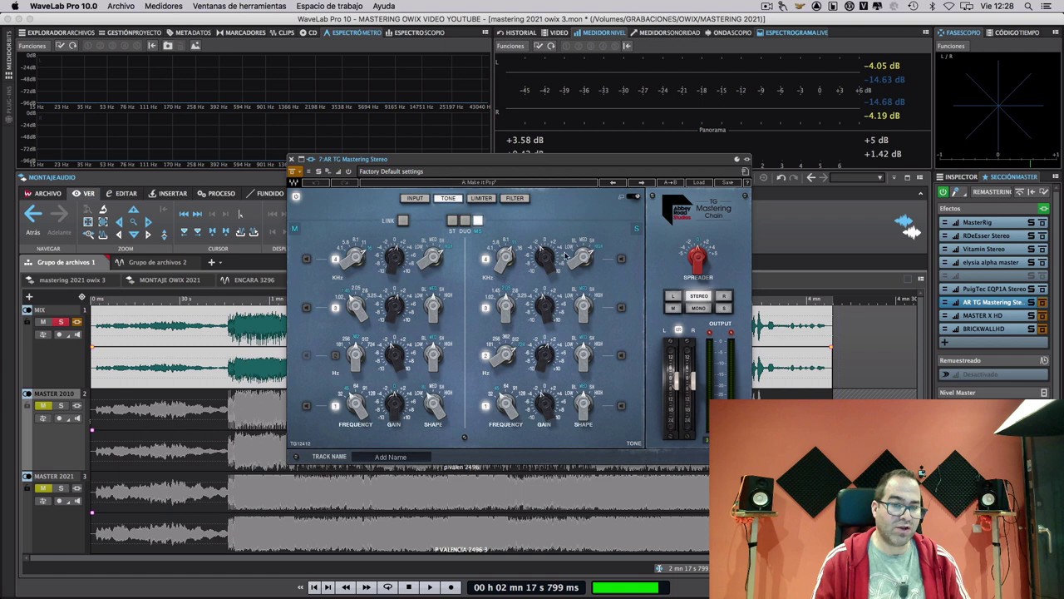
mouse_move(405, 308)
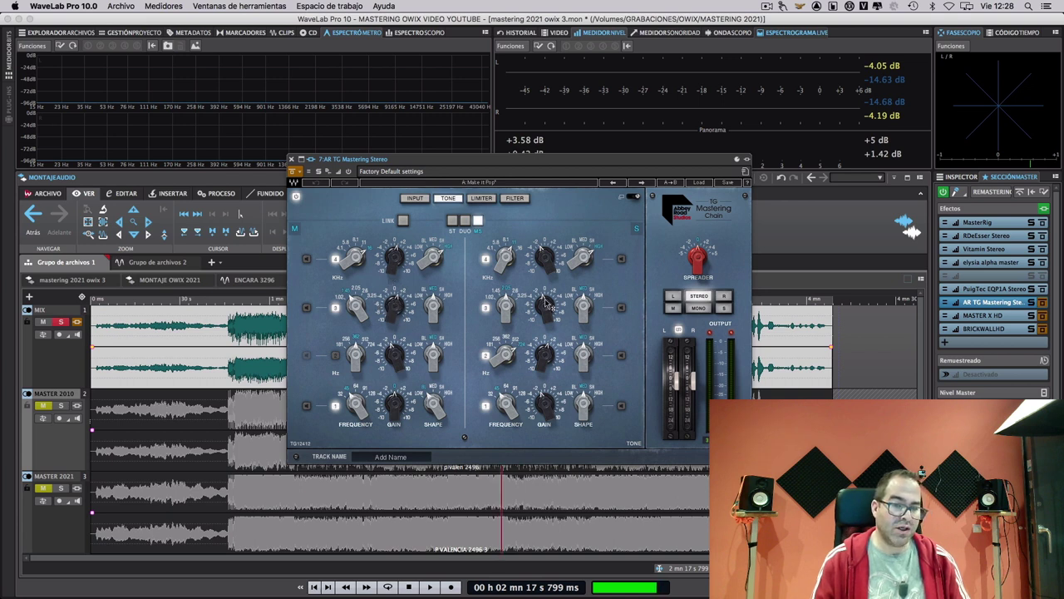
mouse_move(547, 304)
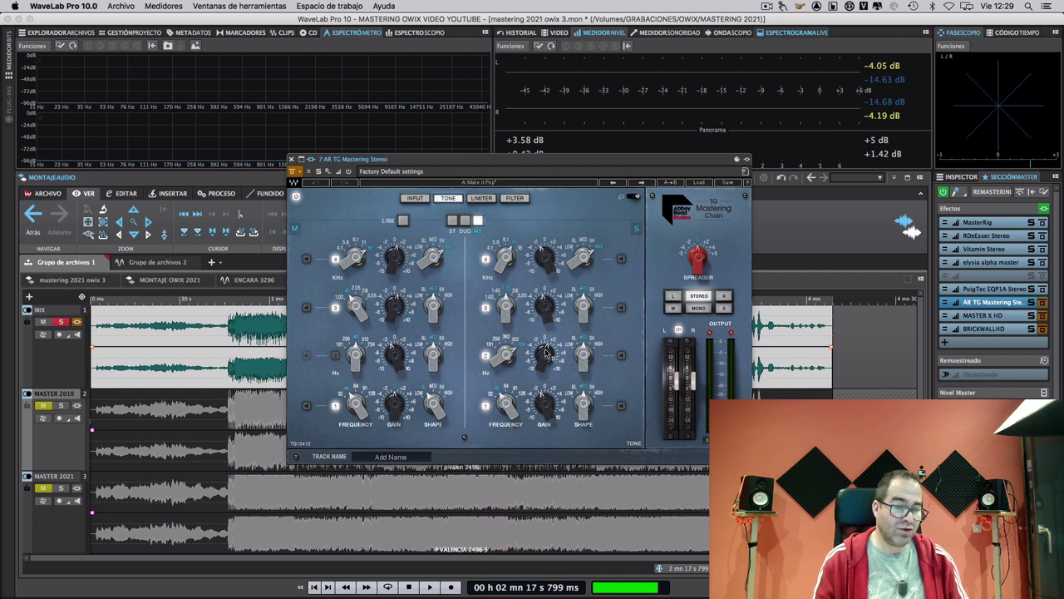
mouse_move(397, 354)
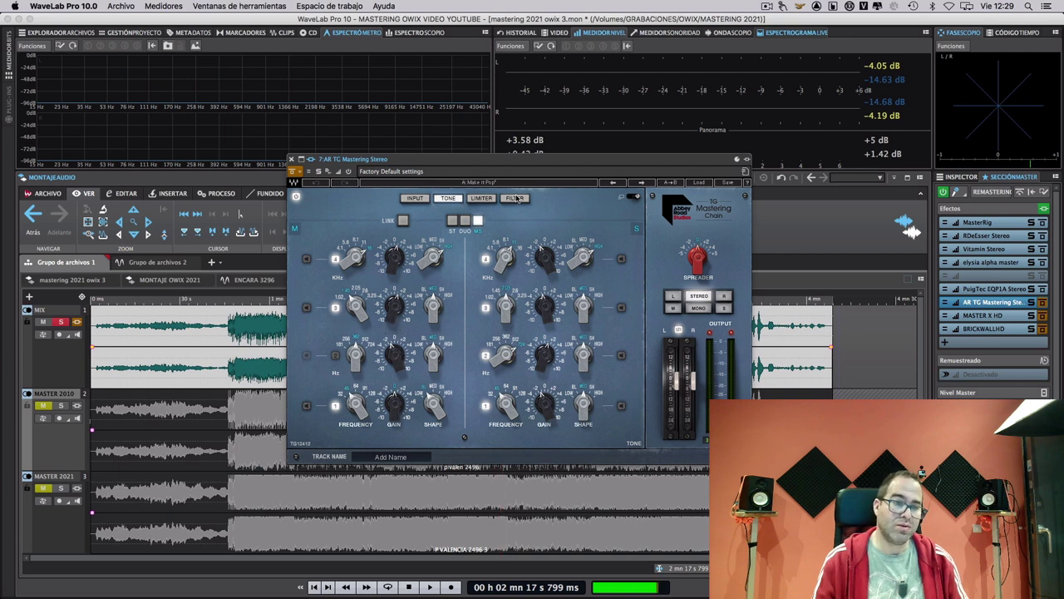
click(632, 197)
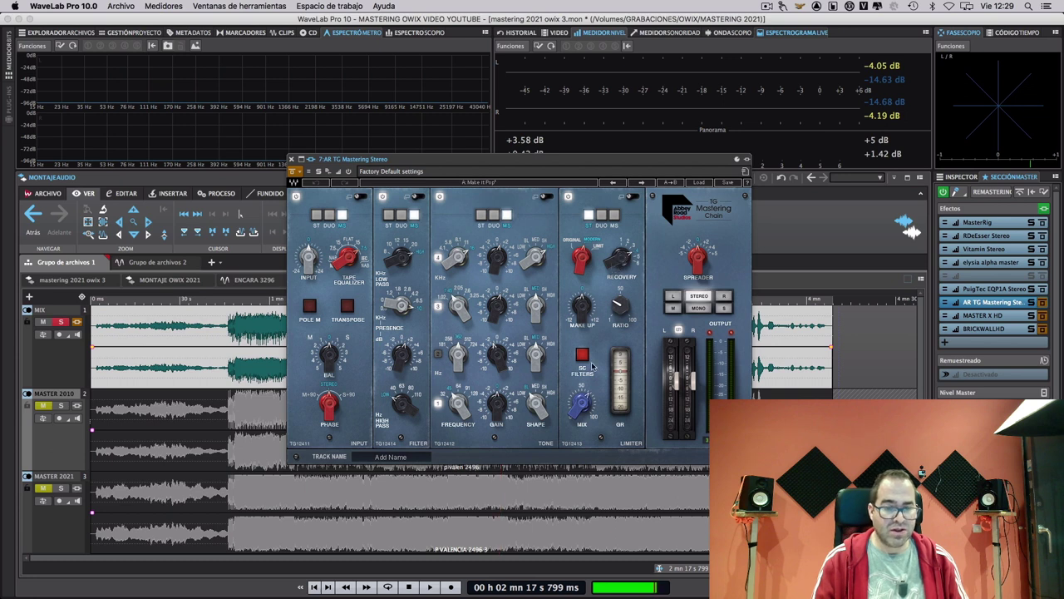
Adjust the TG Mastering Chain limiter's Mix knob and play the mix from about 1 min 45 s
drag(584, 405, 590, 413)
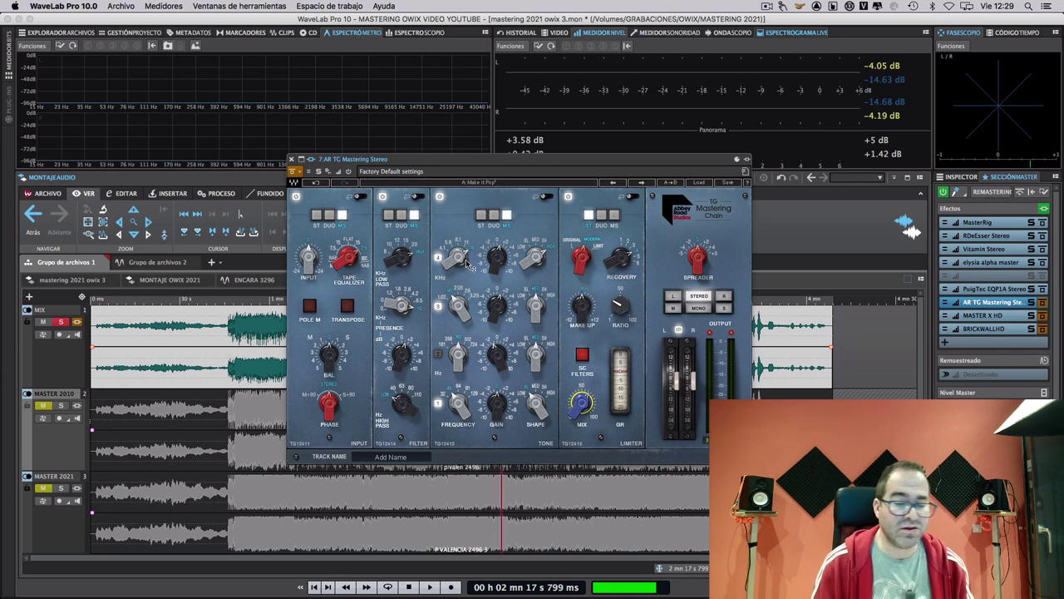
click(405, 474)
key(space)
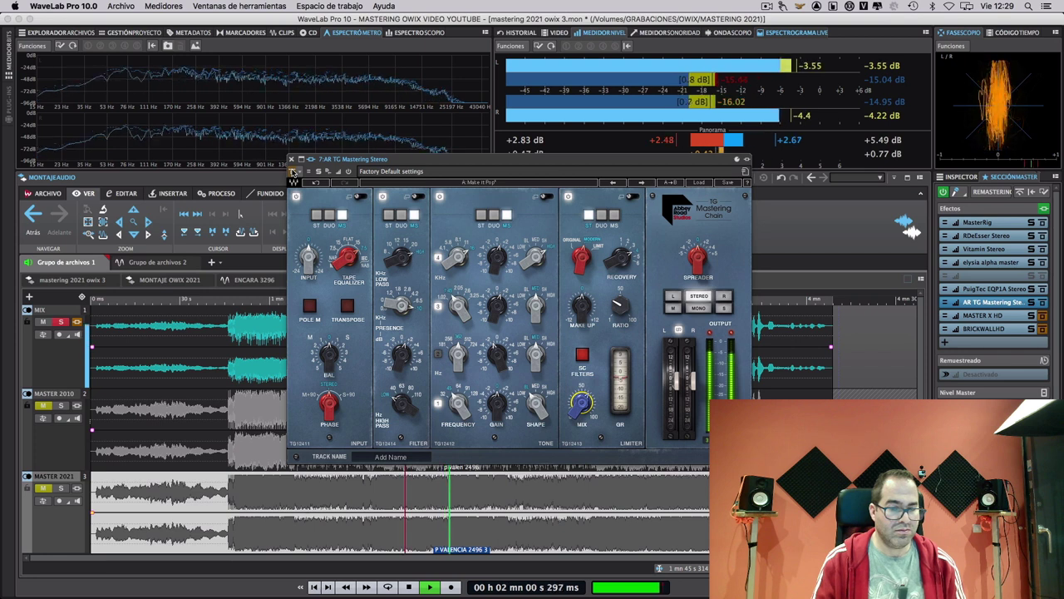
Compare the mix with AR TG Mastering Stereo bypassed and active, stop playback with it active, and close its window
click(293, 172)
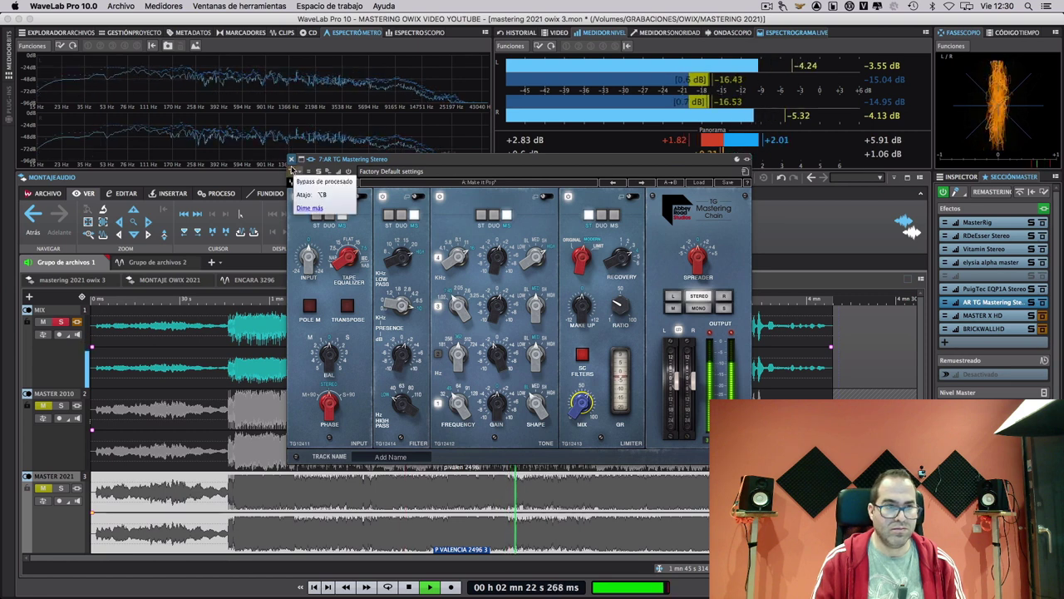
click(293, 171)
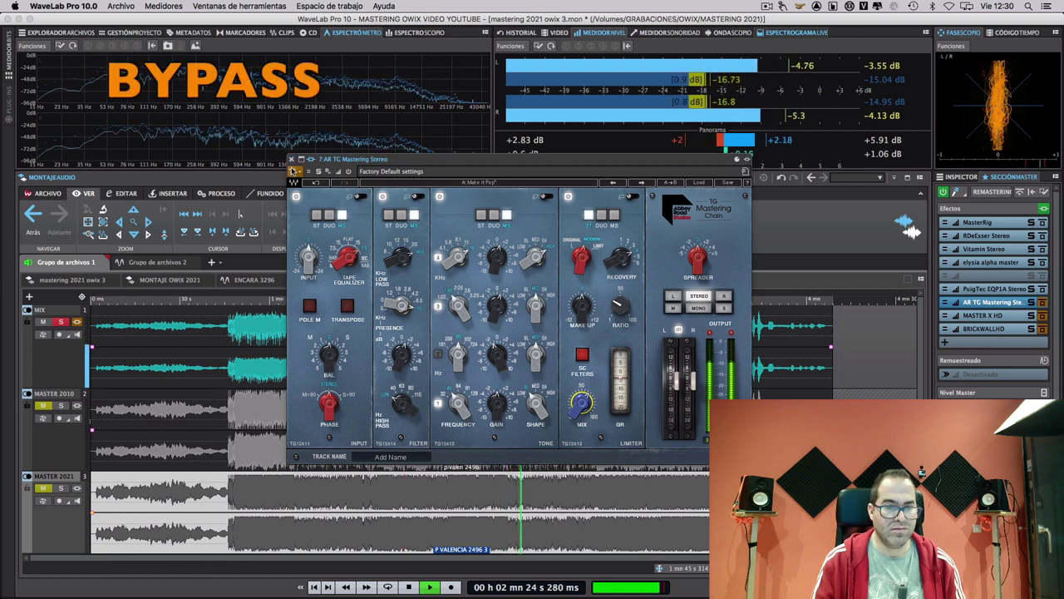
click(293, 170)
key(space)
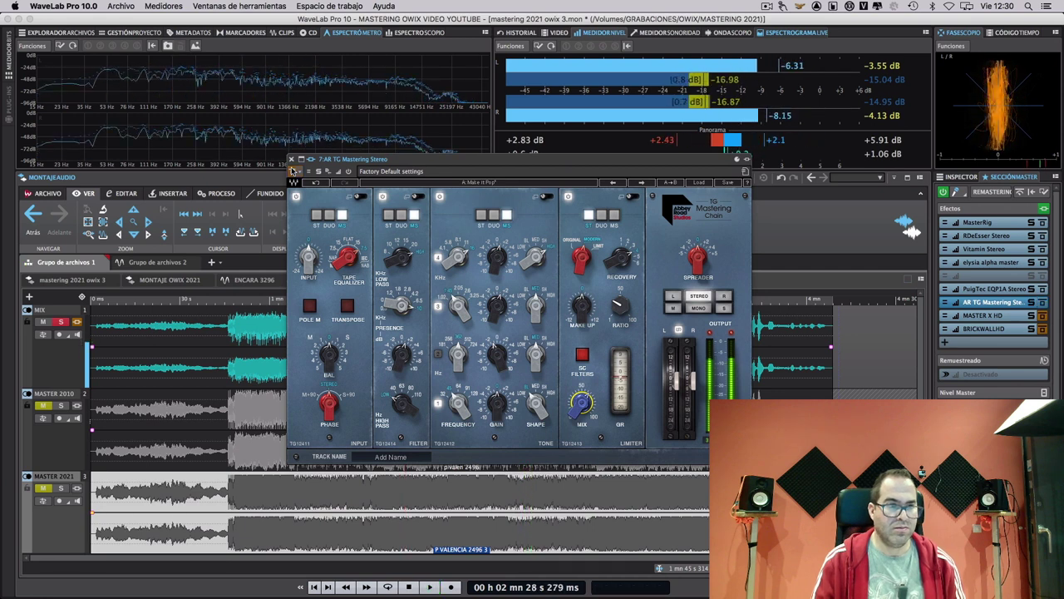
click(292, 158)
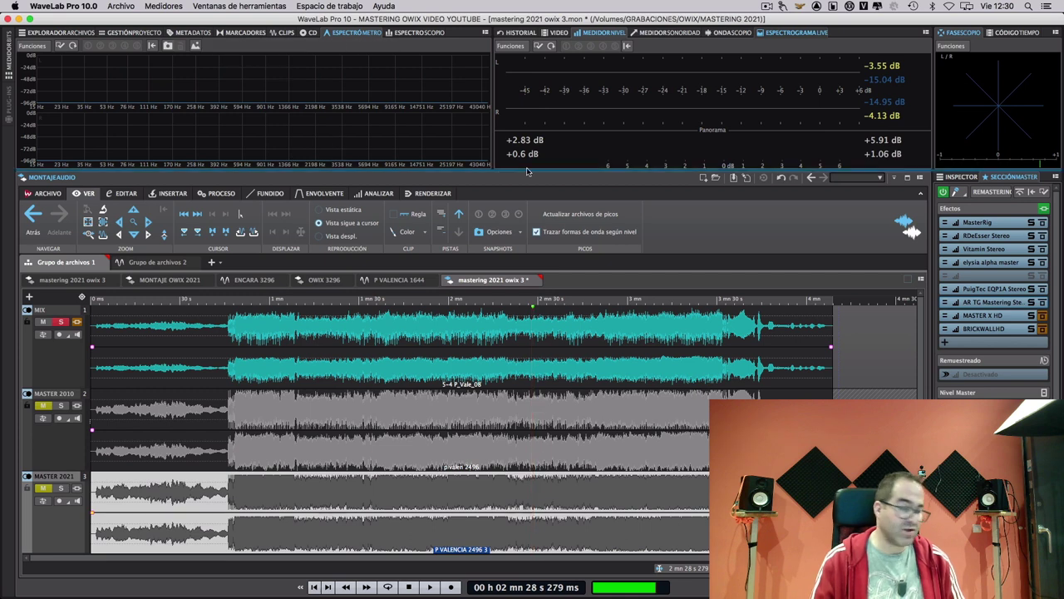
Open MASTER X HD in the master section with its processing active, and show its expander and limiter settings
click(992, 318)
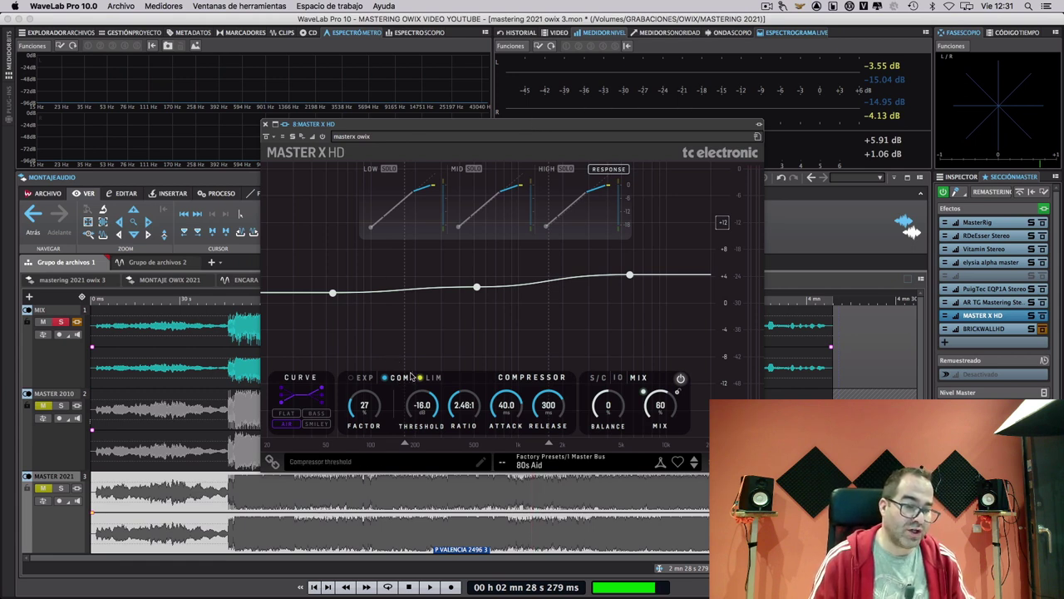
click(366, 379)
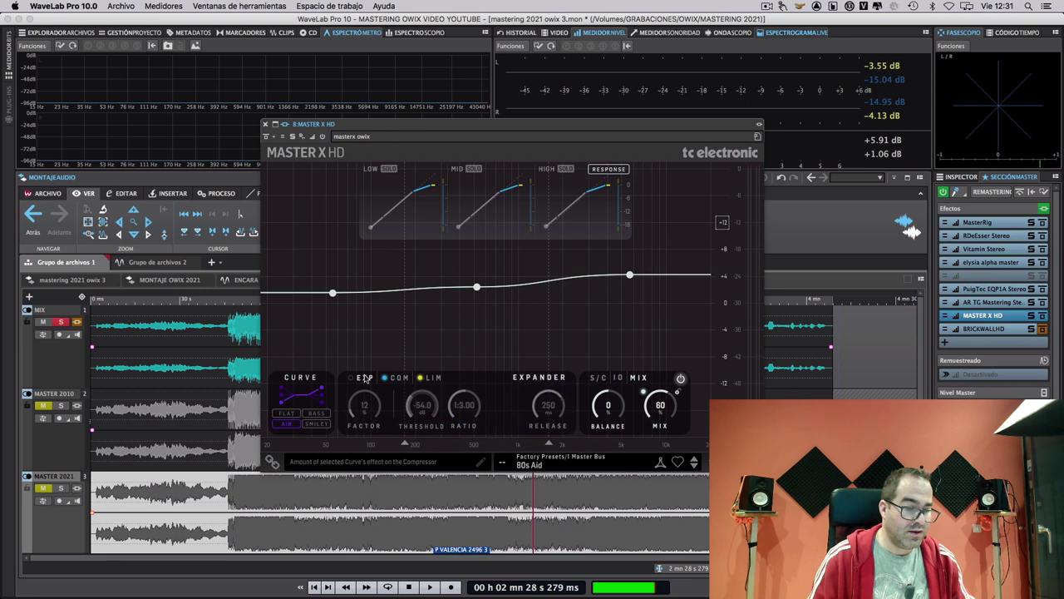
click(434, 378)
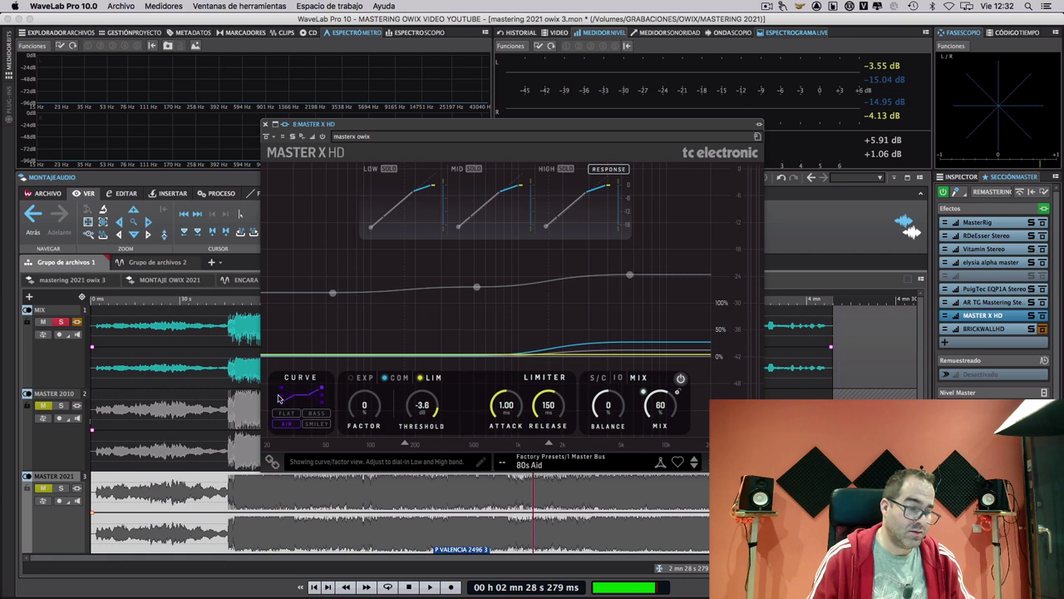
Try the Flat and Bass curves in MASTER X HD and return to the Air curve
click(288, 412)
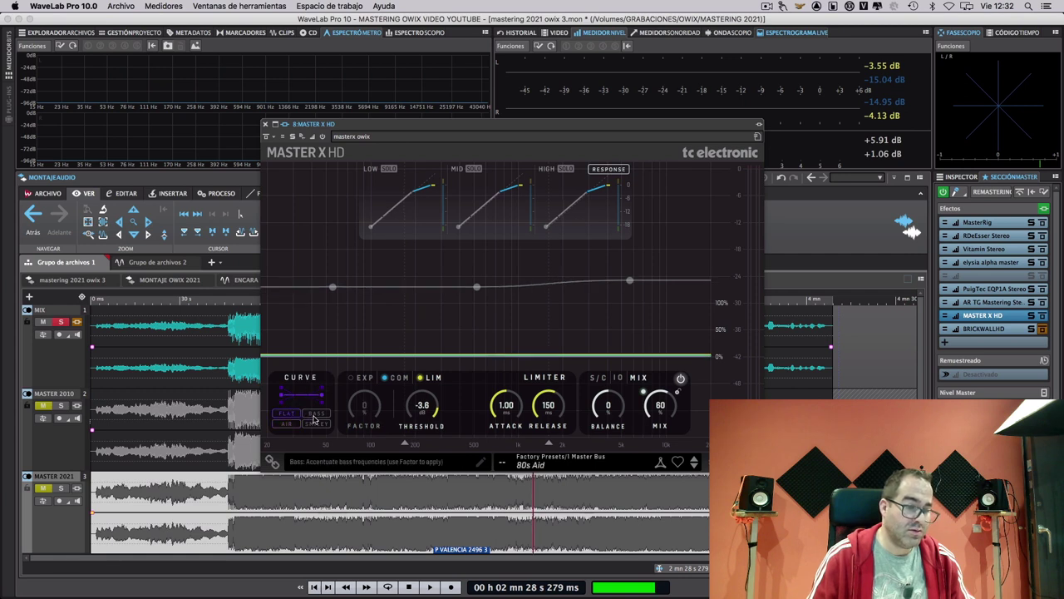
click(315, 414)
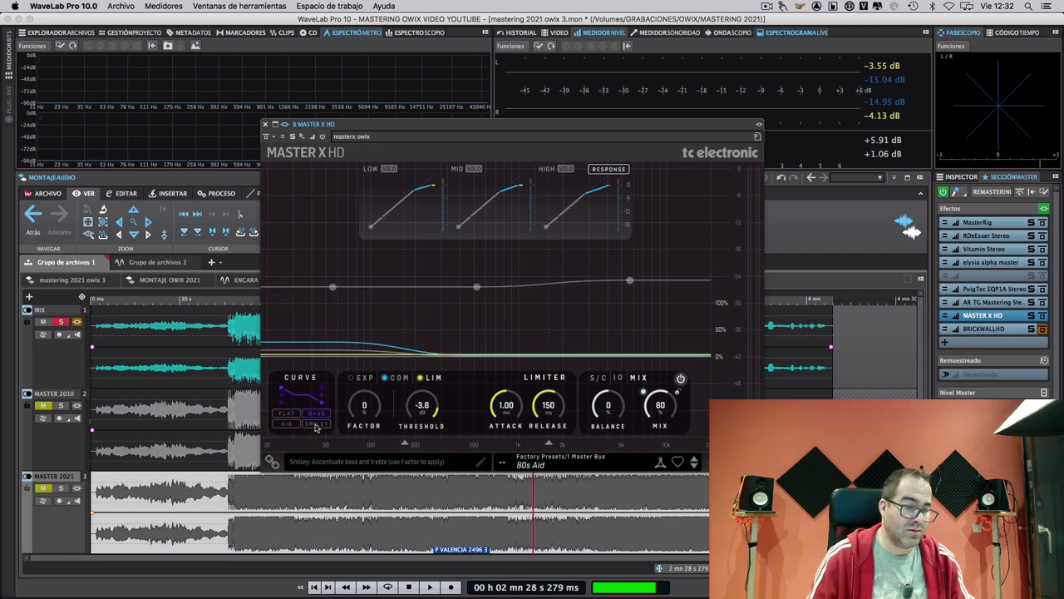
click(296, 424)
click(290, 426)
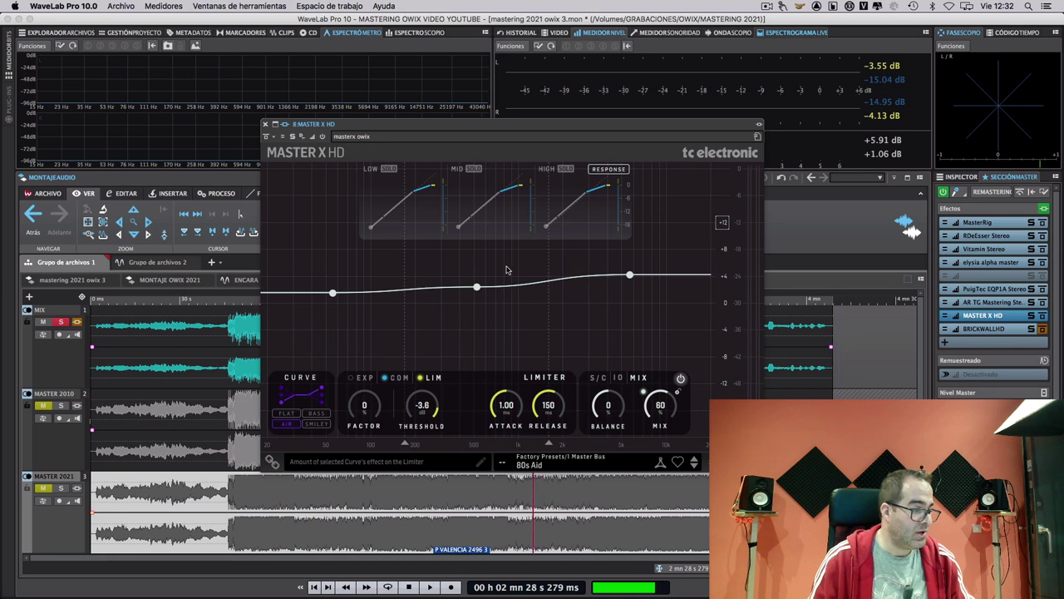
mouse_move(631, 275)
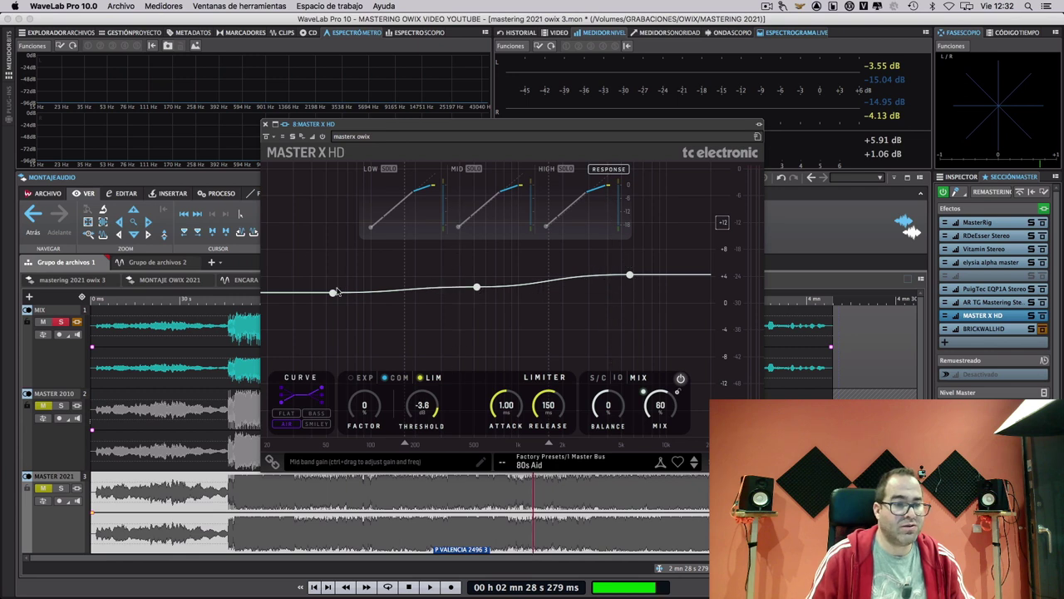
Review MASTER X HD's compressor and limiter settings, followed by its input/output gain and soft clip settings
mouse_move(301, 388)
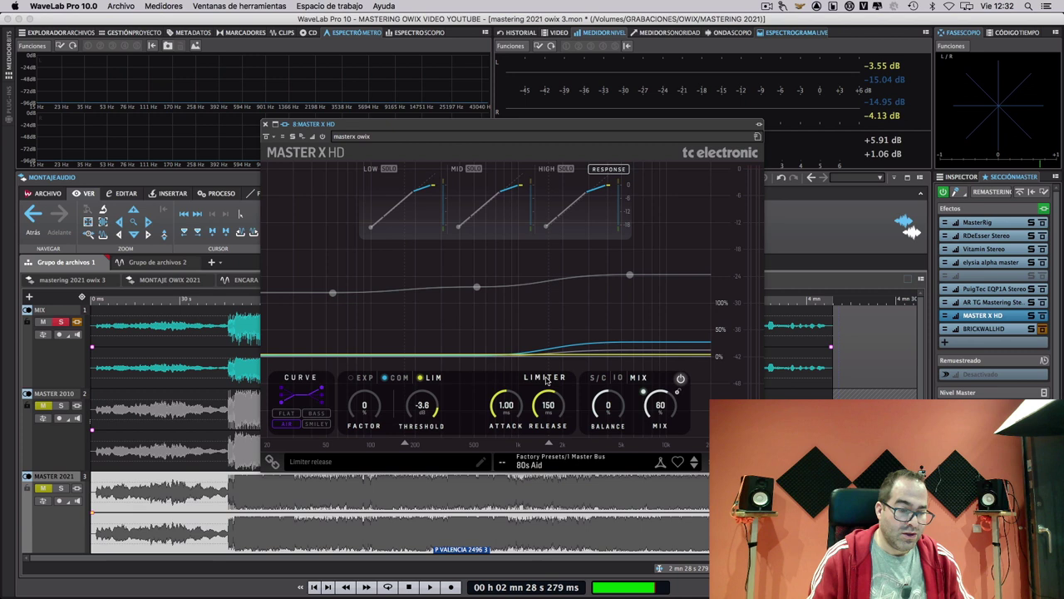
click(399, 377)
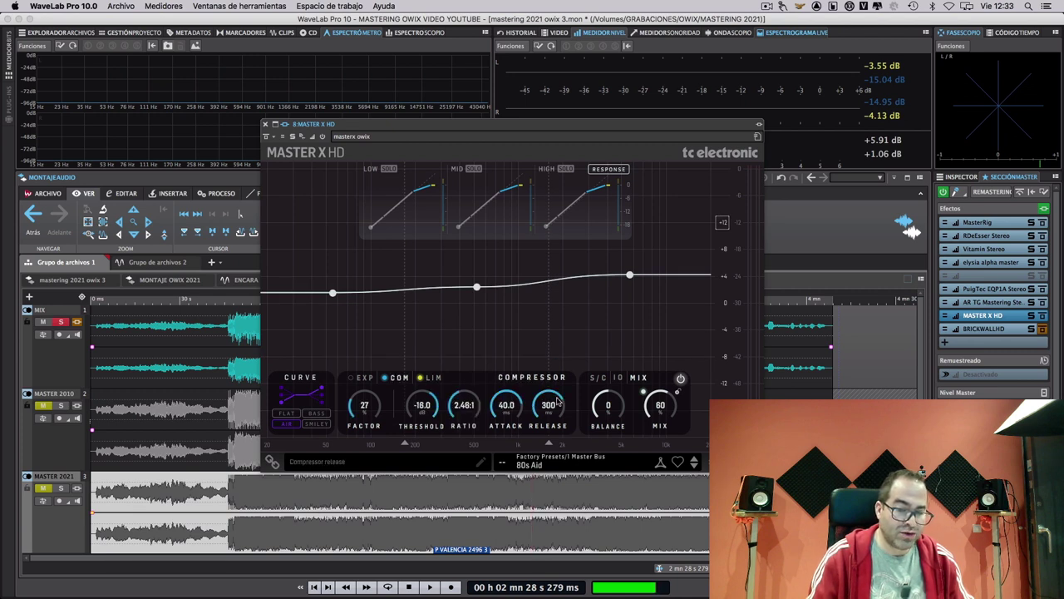
click(436, 378)
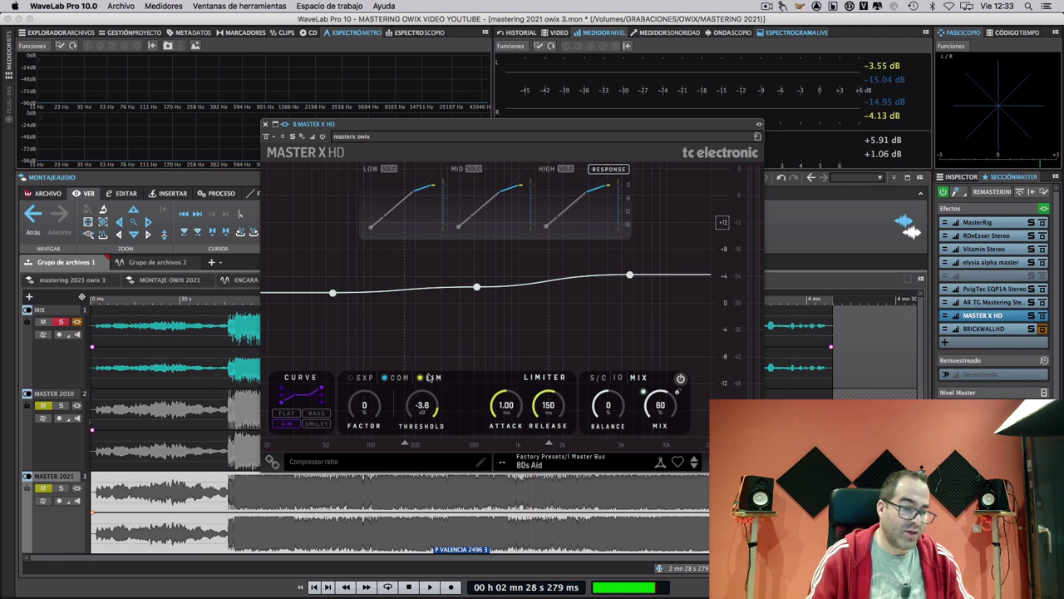
click(399, 378)
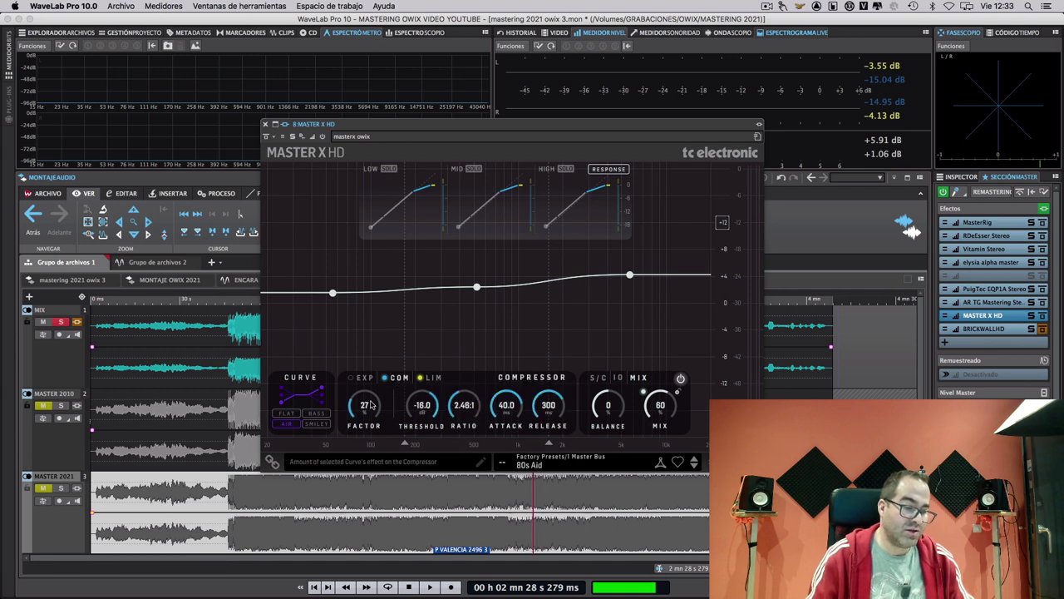
click(429, 378)
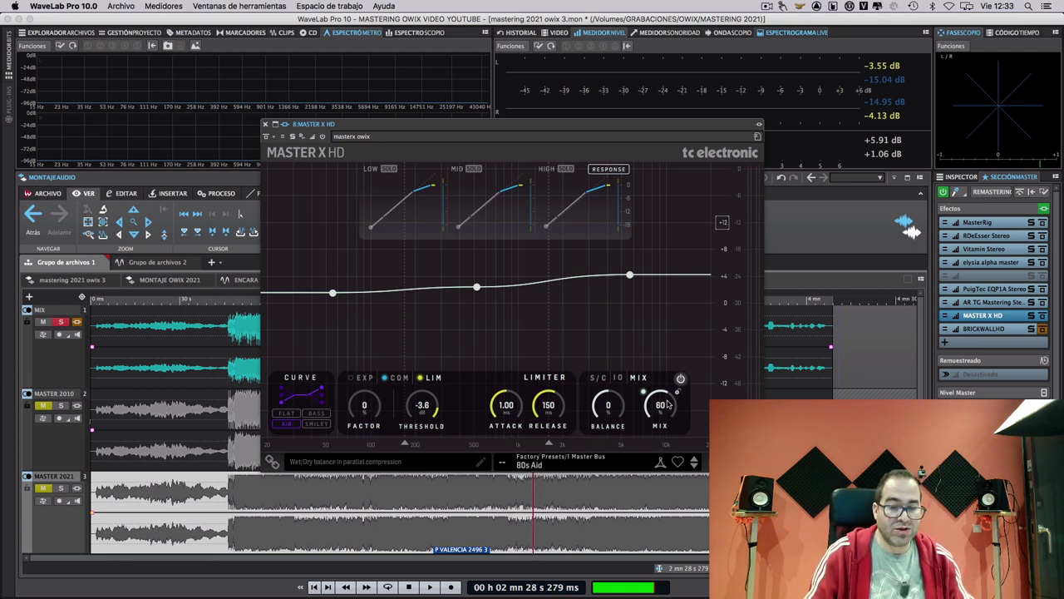
click(618, 378)
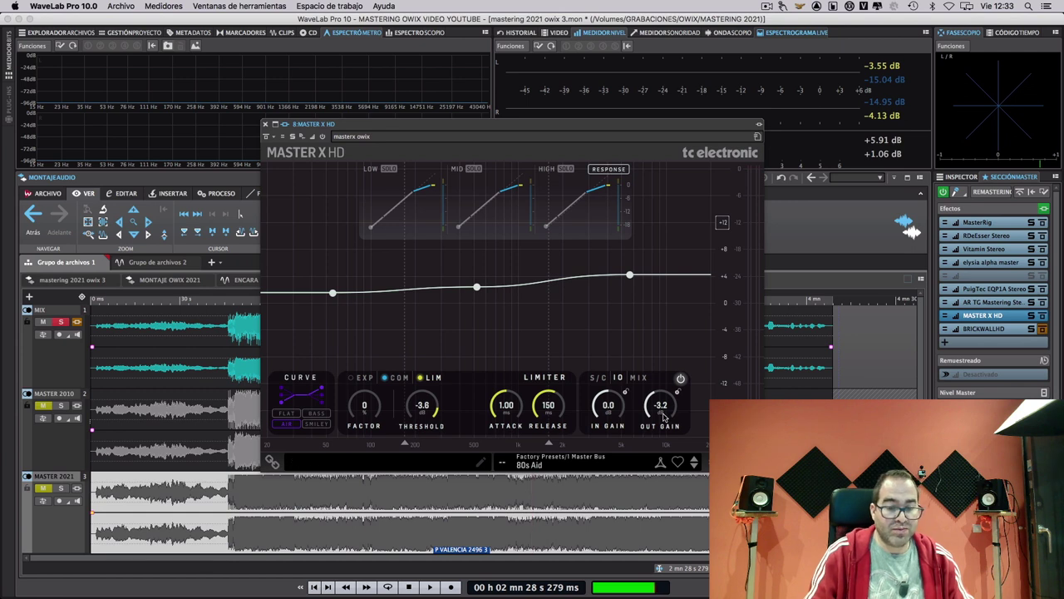
click(599, 378)
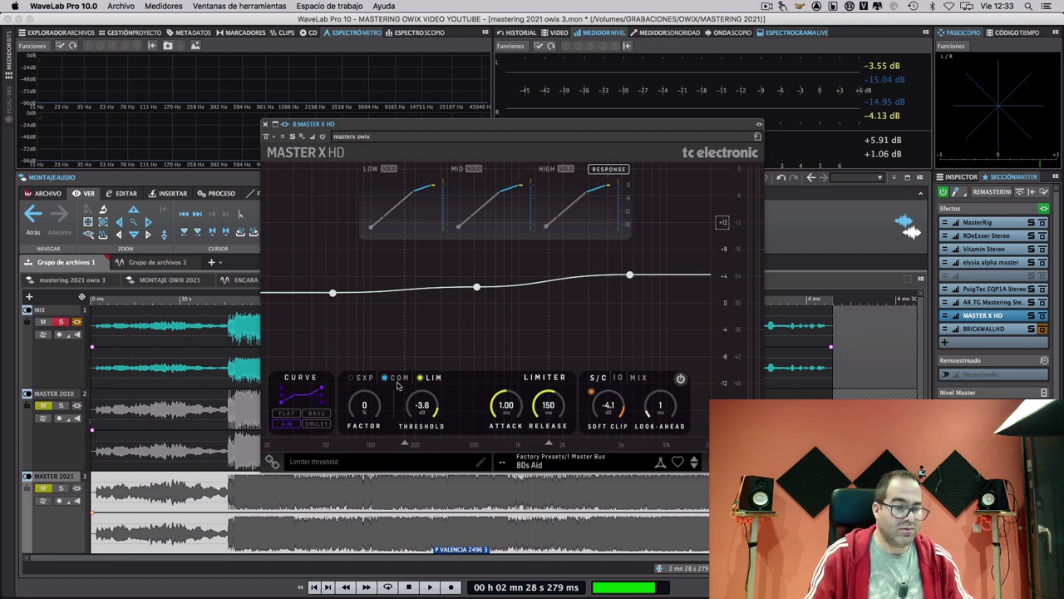
Toggle the MASTER X HD bypass, play the mix from about 1 min 40 s, and show the compressor settings
click(388, 484)
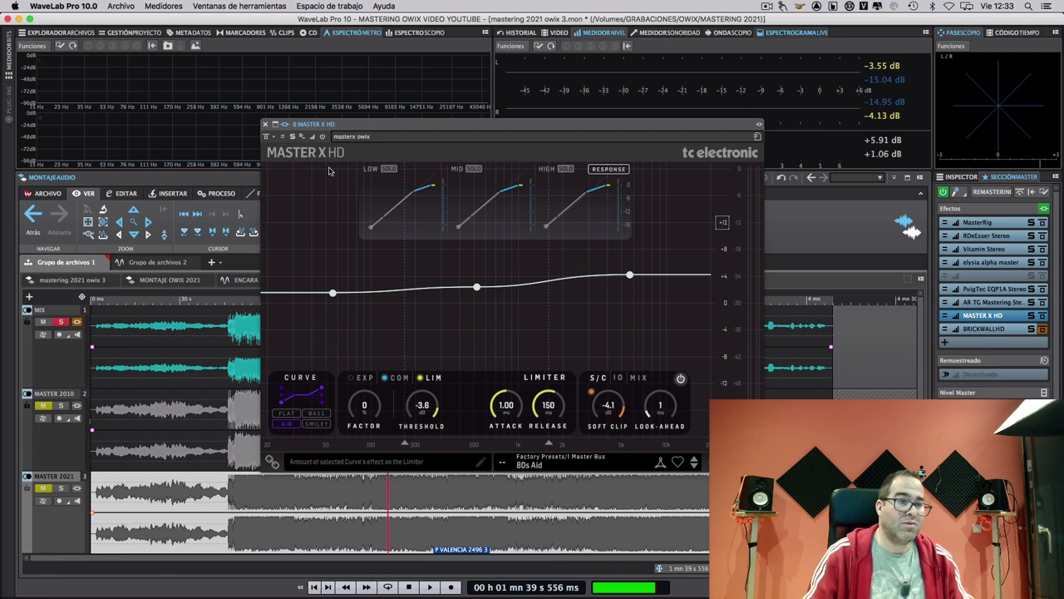
click(270, 137)
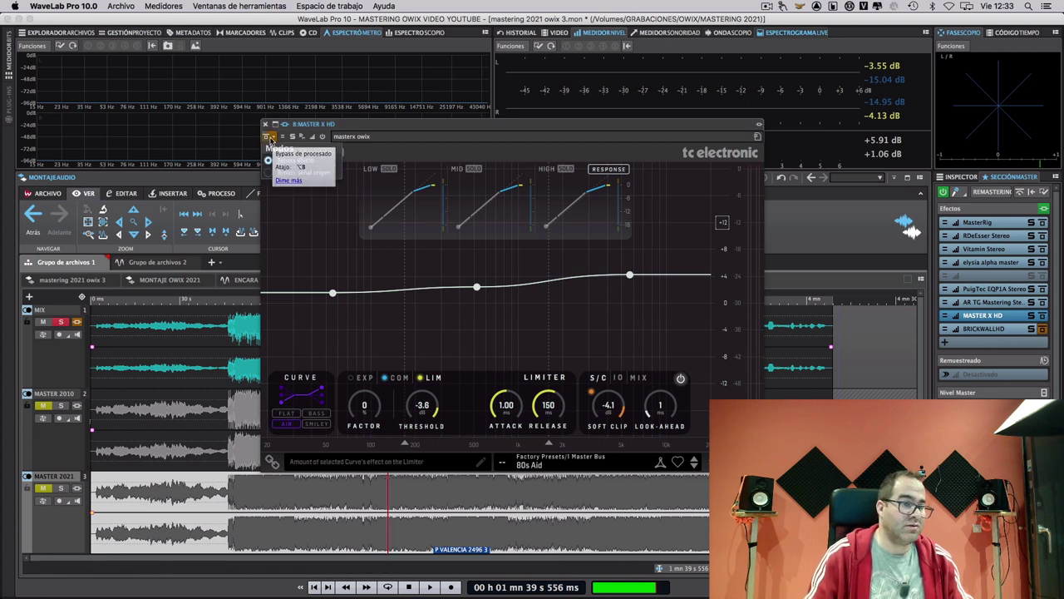
click(268, 138)
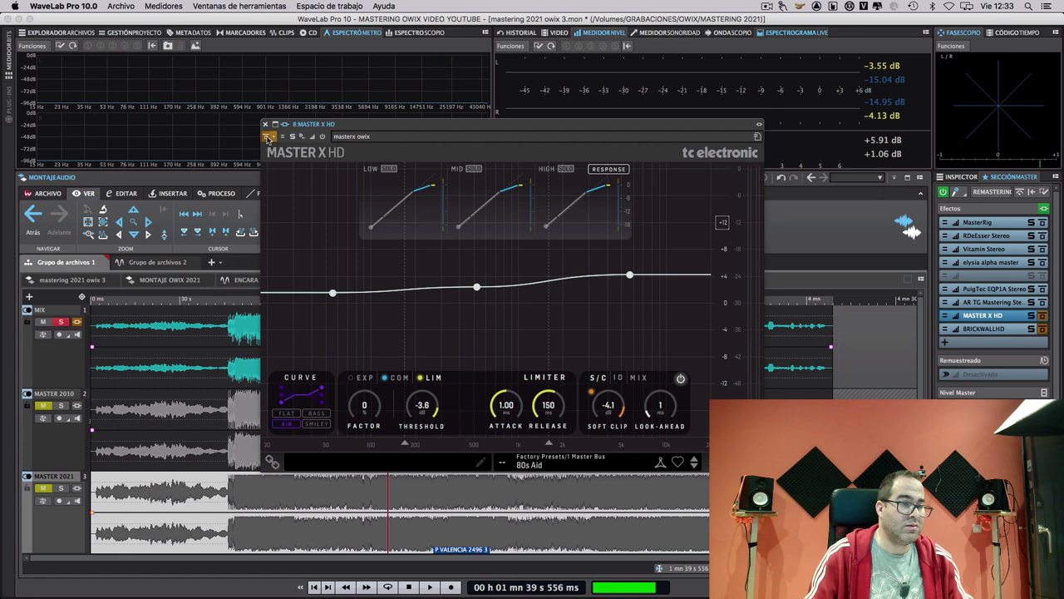
key(space)
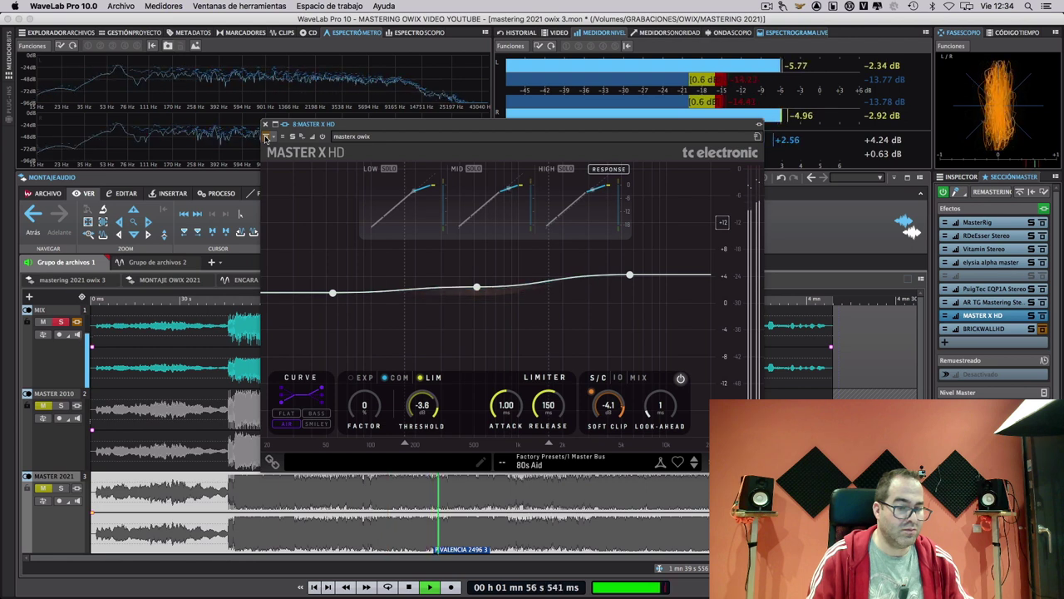
click(394, 379)
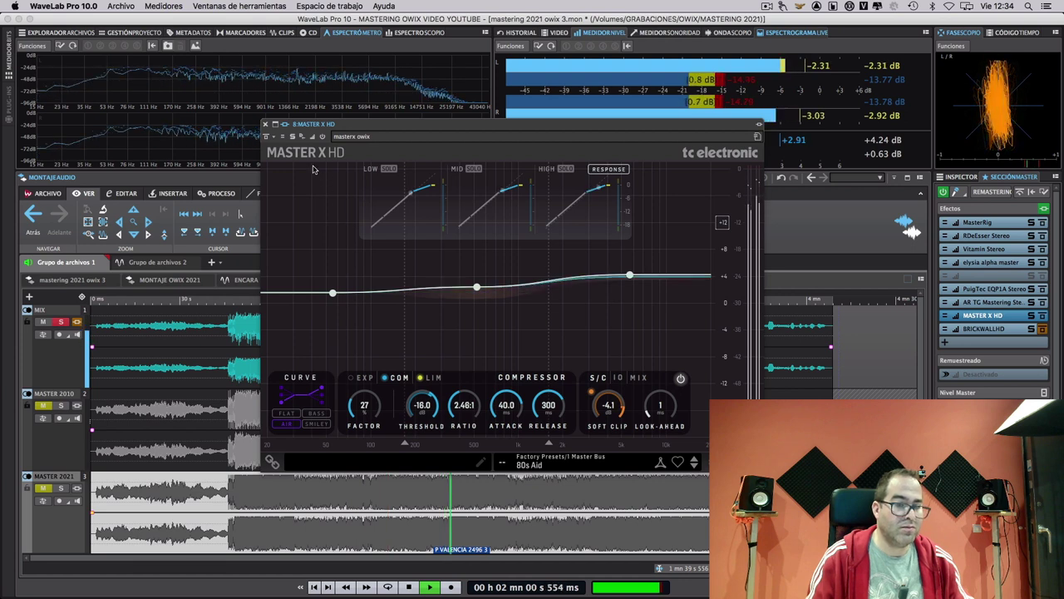
Compare the mix with MASTER X HD bypassed and active, stop playback with it active, and close its window
click(266, 138)
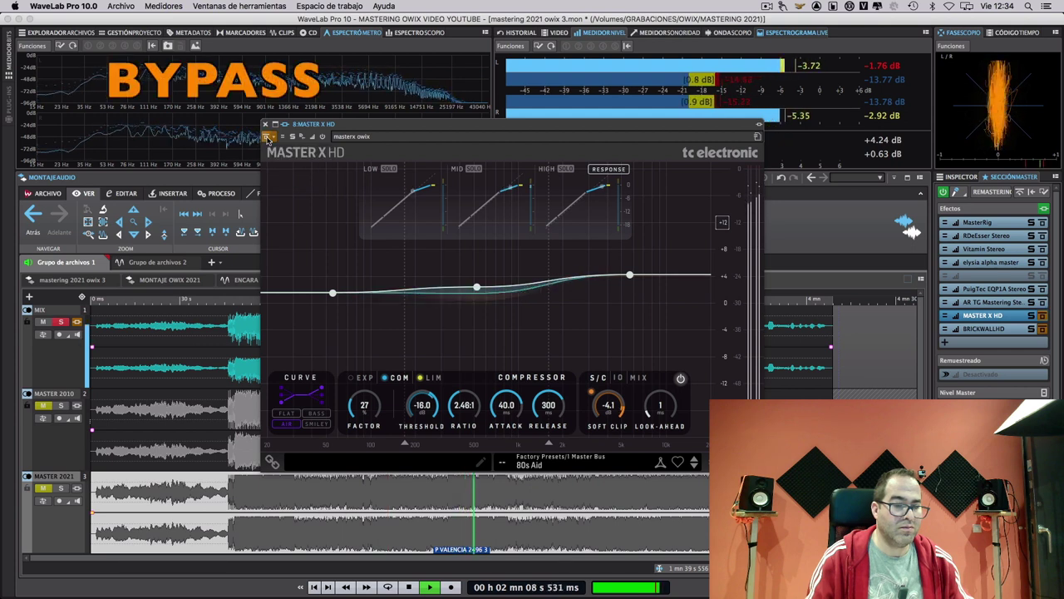
click(266, 137)
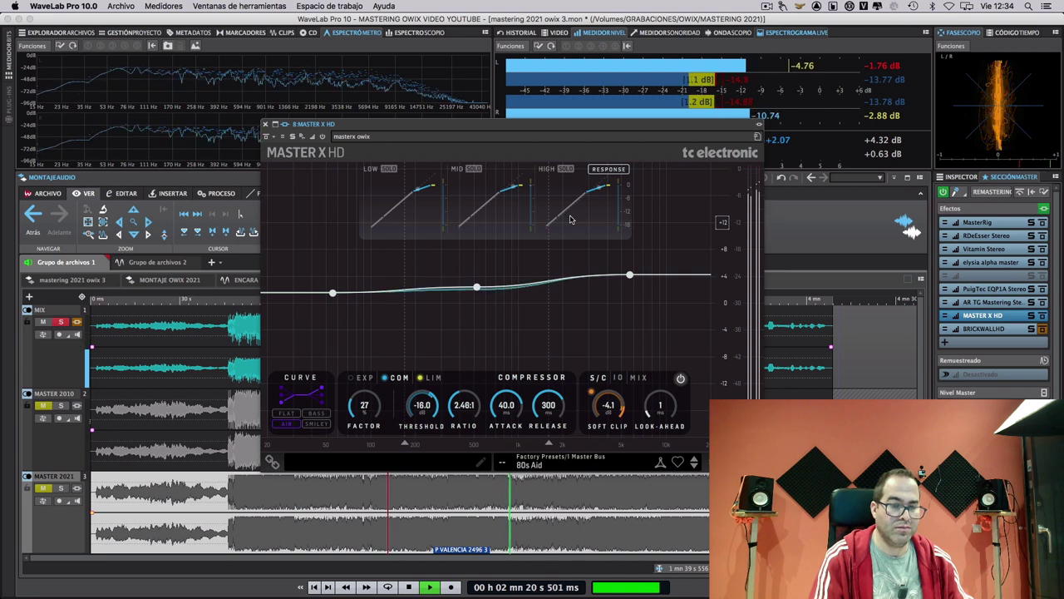
key(space)
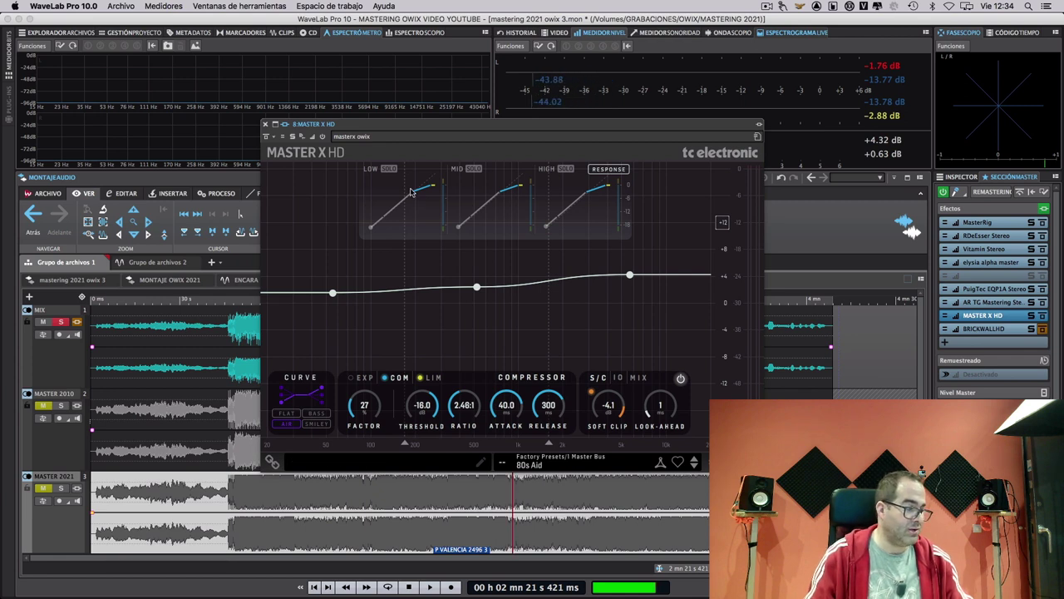
click(264, 124)
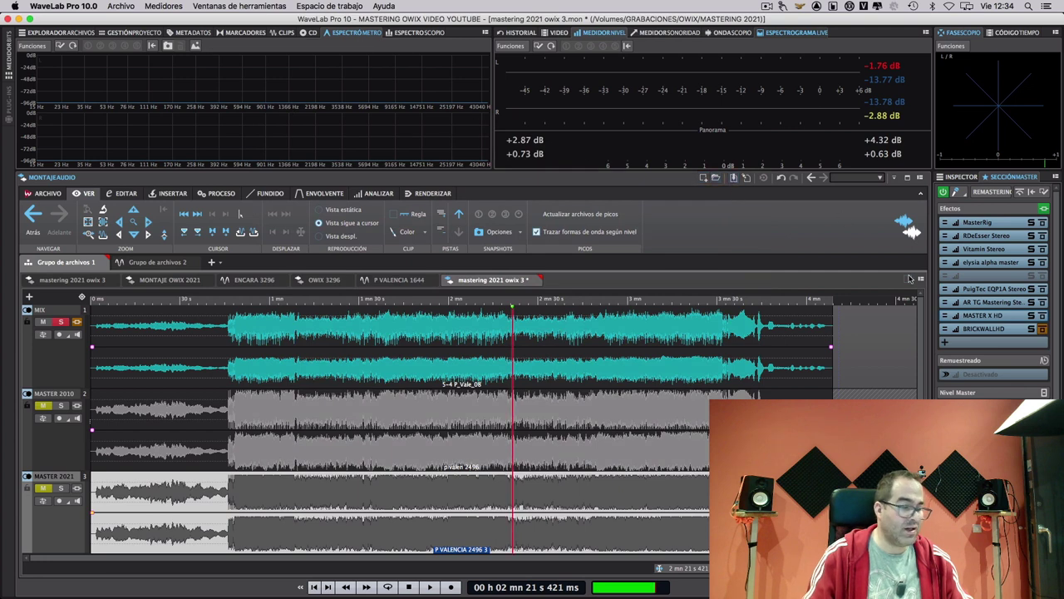
Open BRICKWALL HD in the master section, activate its processing, and play the mix from about 1 min 25 s
click(971, 329)
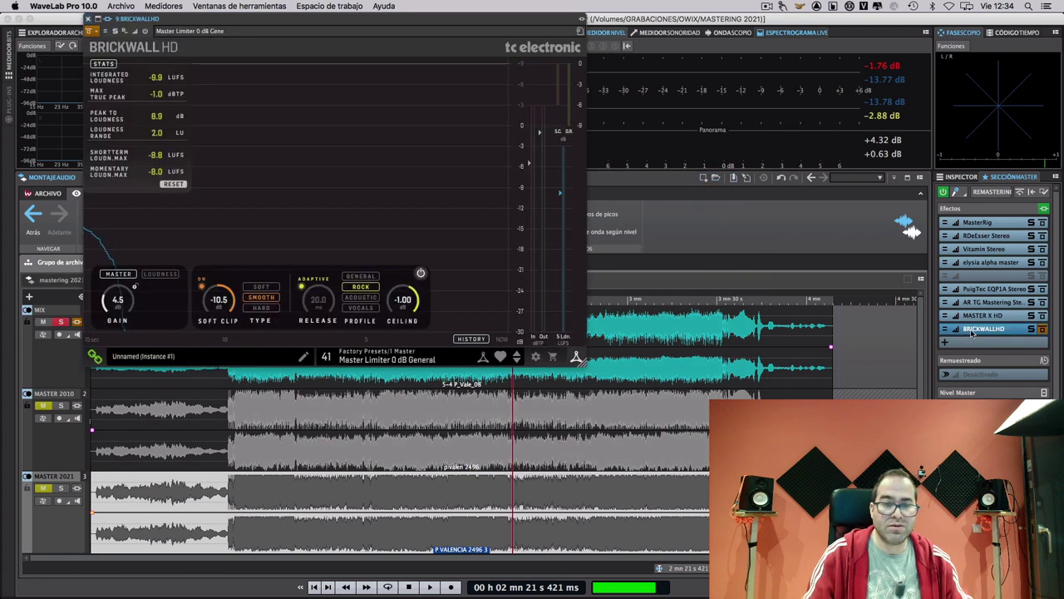
drag(437, 22, 665, 127)
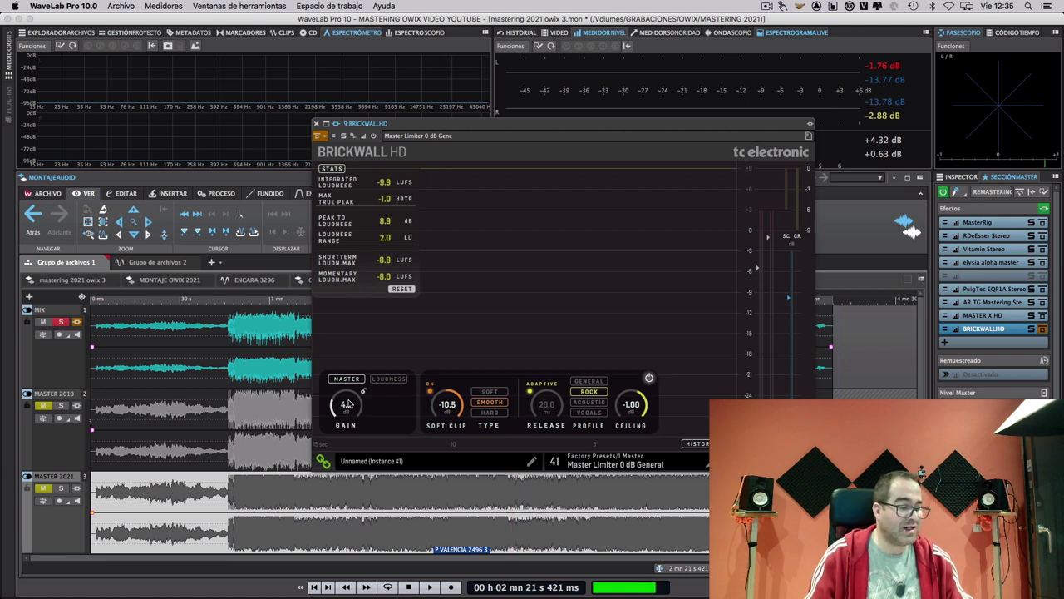
click(343, 482)
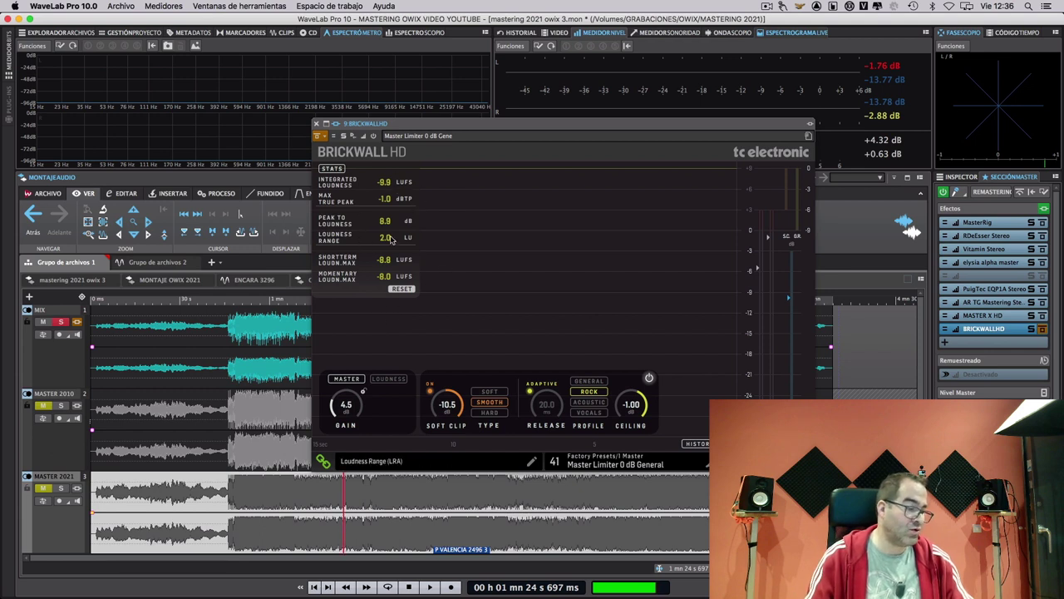
key(space)
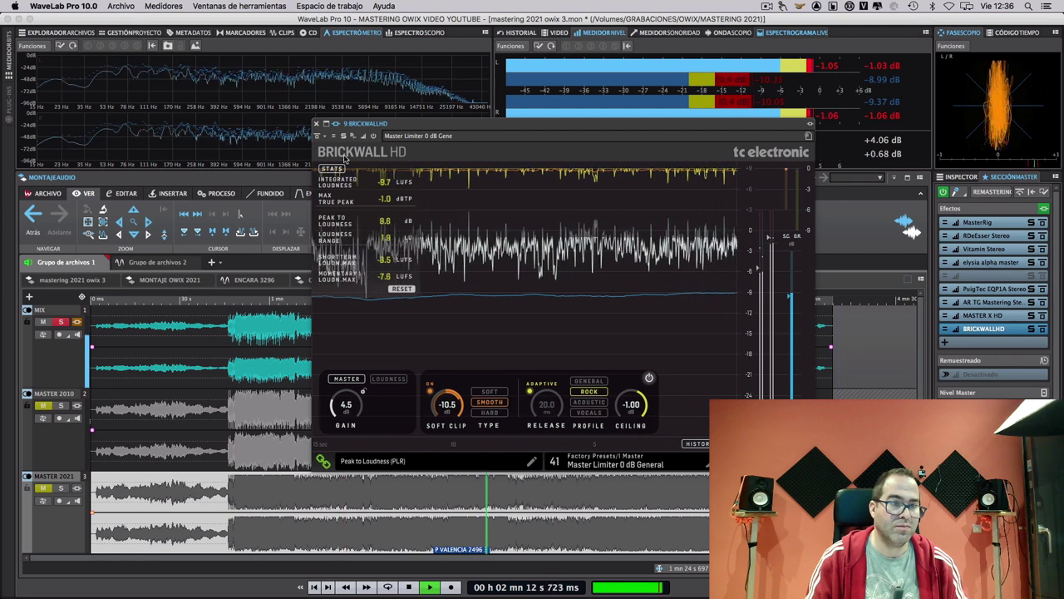
Compare the mix with BRICKWALL HD bypassed and active, stop playback with it active, and close its window
click(319, 136)
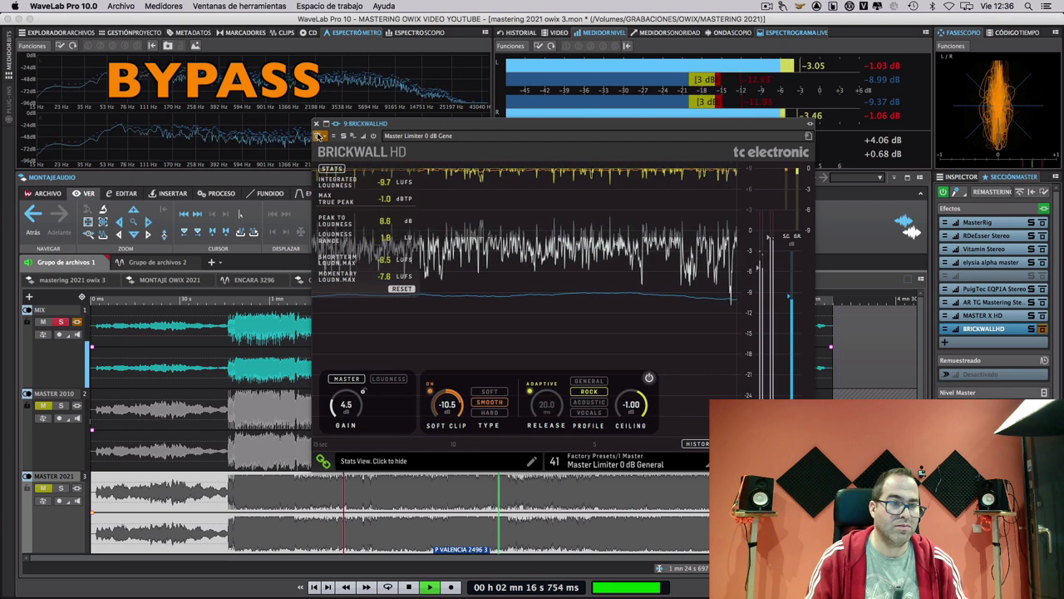
click(319, 136)
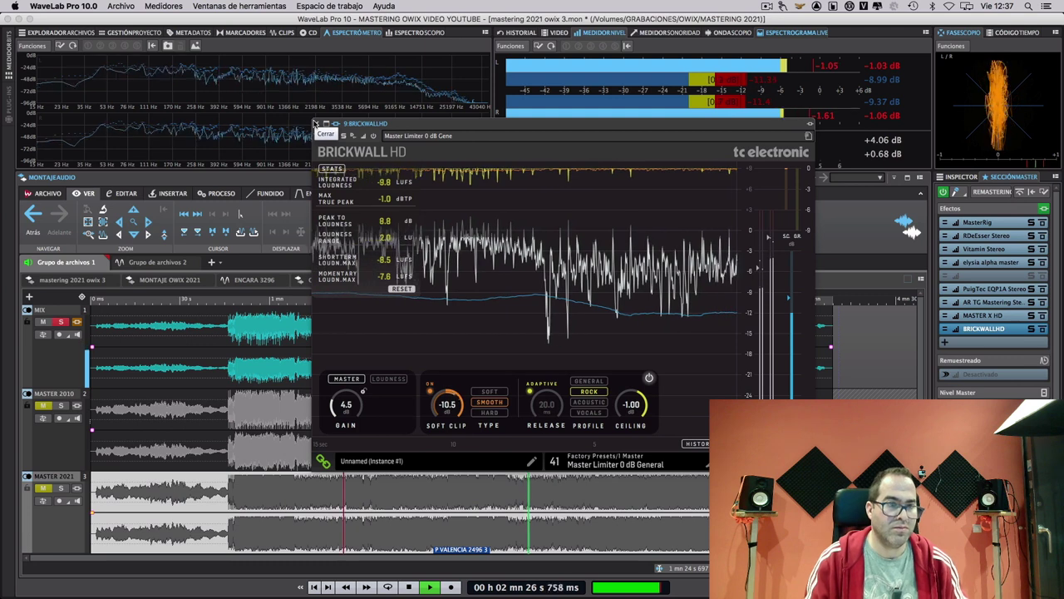
key(space)
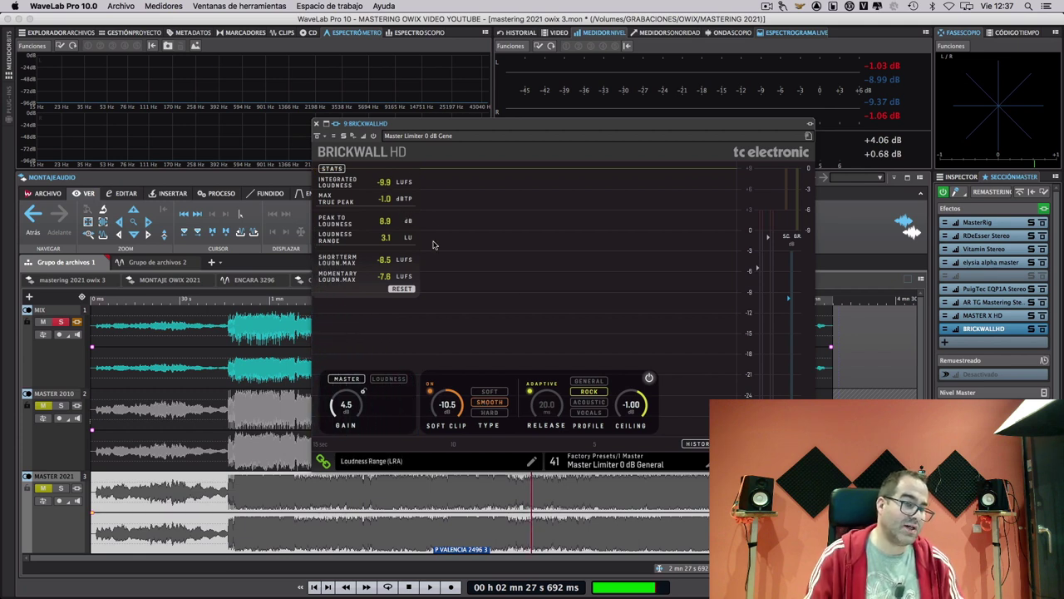
key(super+w)
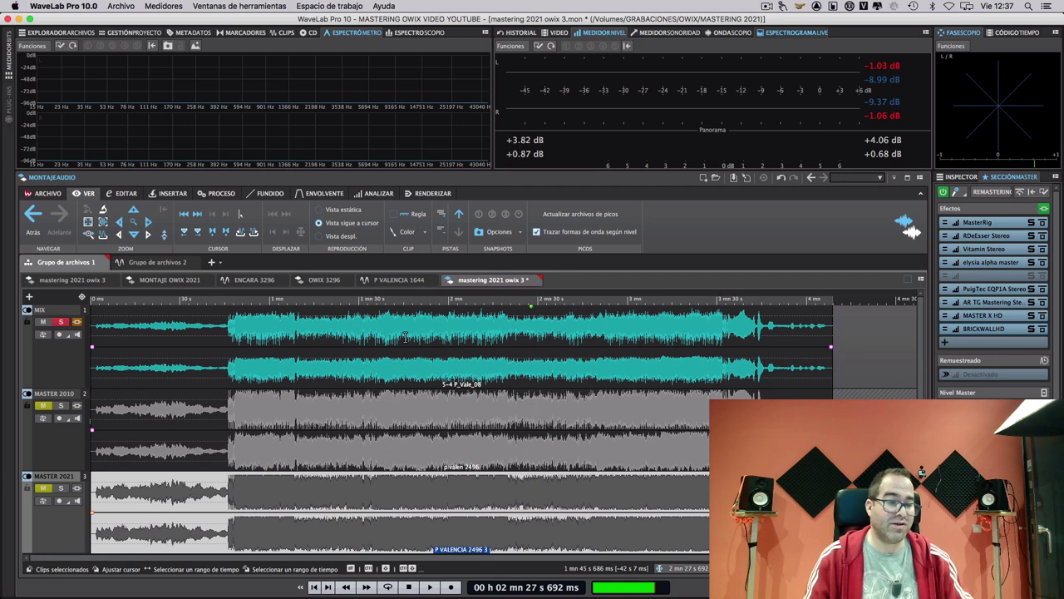
With the master section bypassed, play the MIX track from about 1 min 25 s and solo MASTER 2010 and MASTER 2021 in turn
click(872, 328)
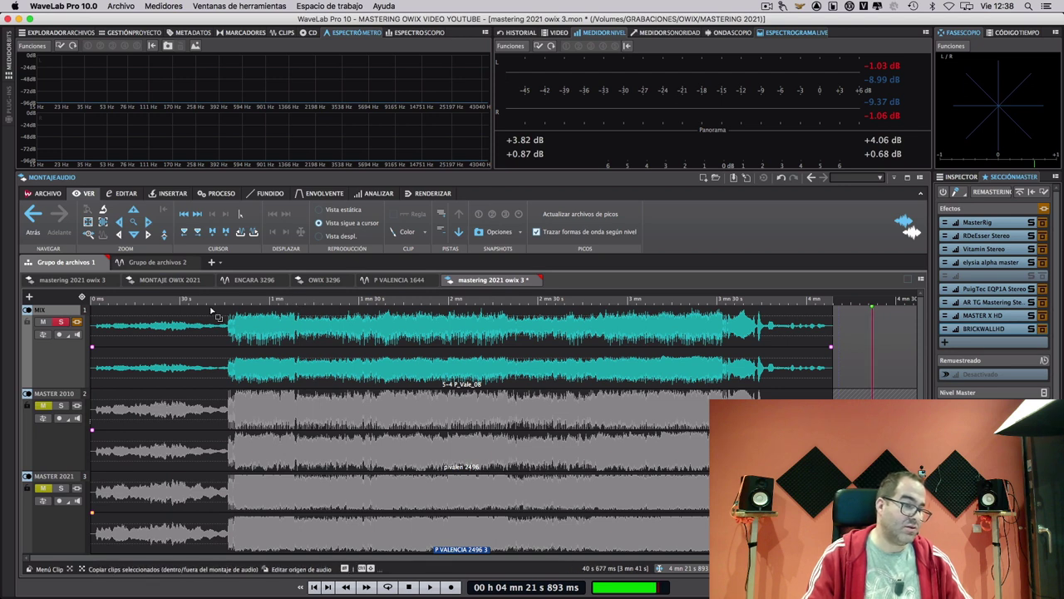
click(347, 300)
key(space)
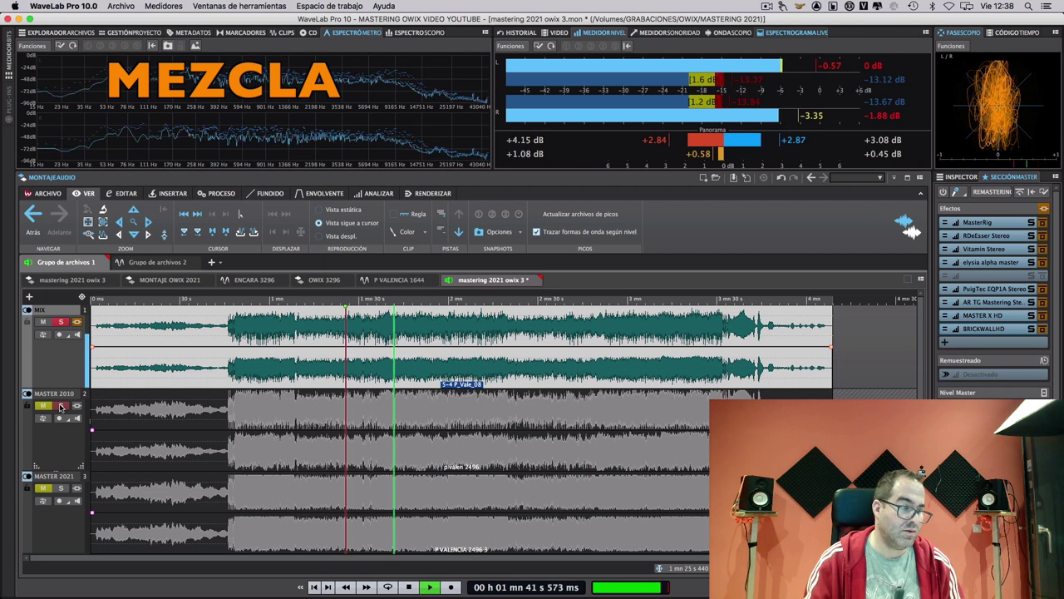
click(59, 406)
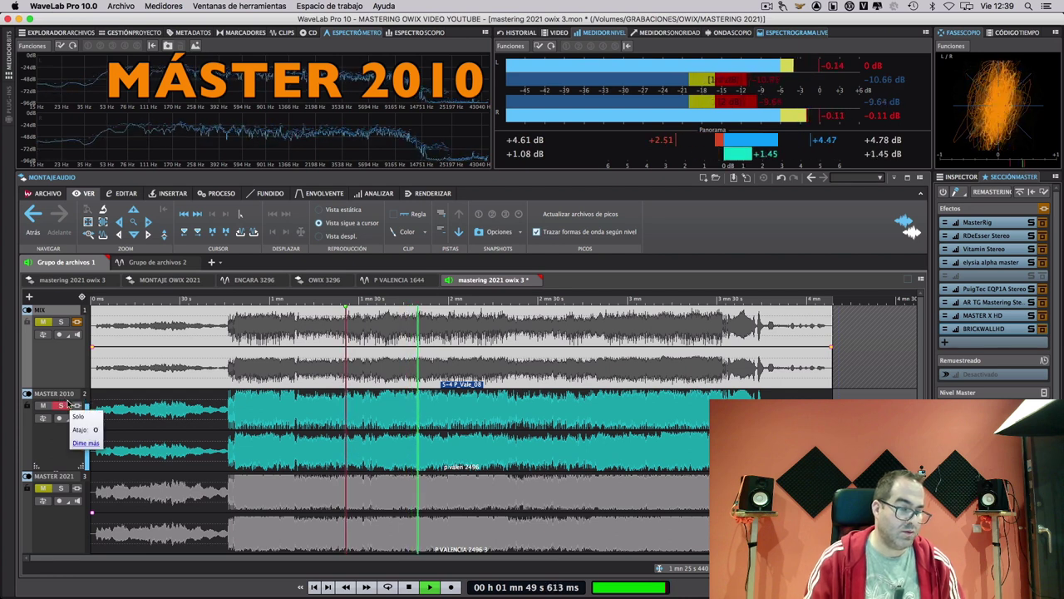
click(61, 489)
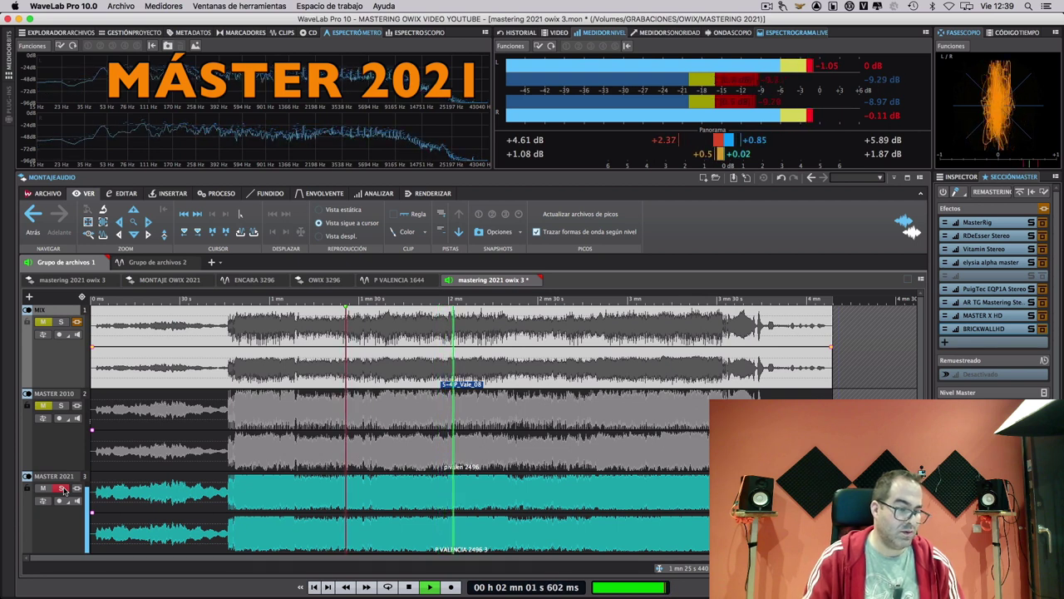
Keep comparing the versions during playback by soloing MASTER 2010, MIX, MASTER 2010 again and finally MASTER 2021
click(62, 405)
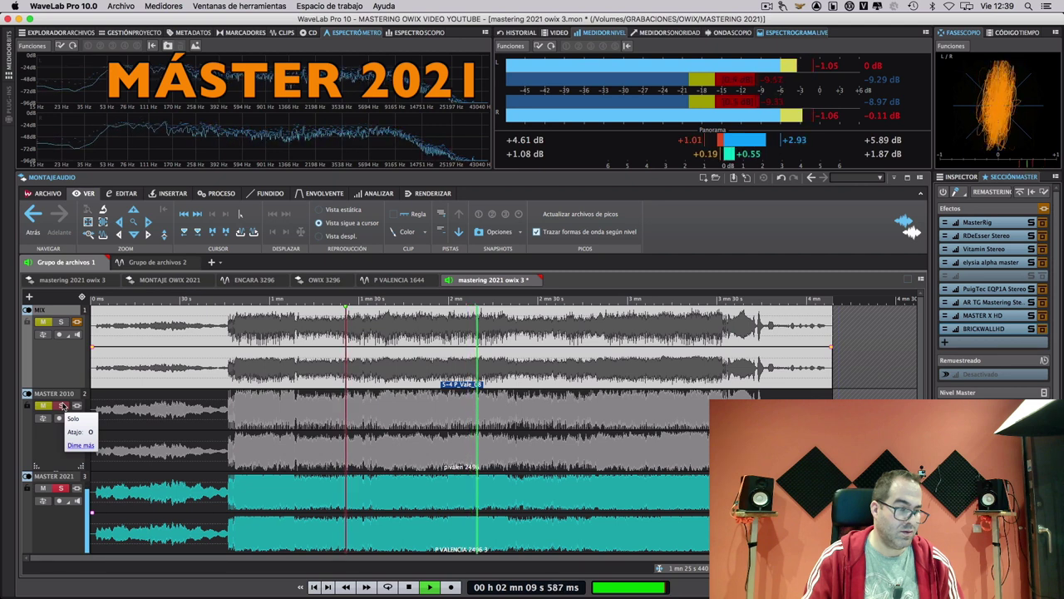
click(63, 405)
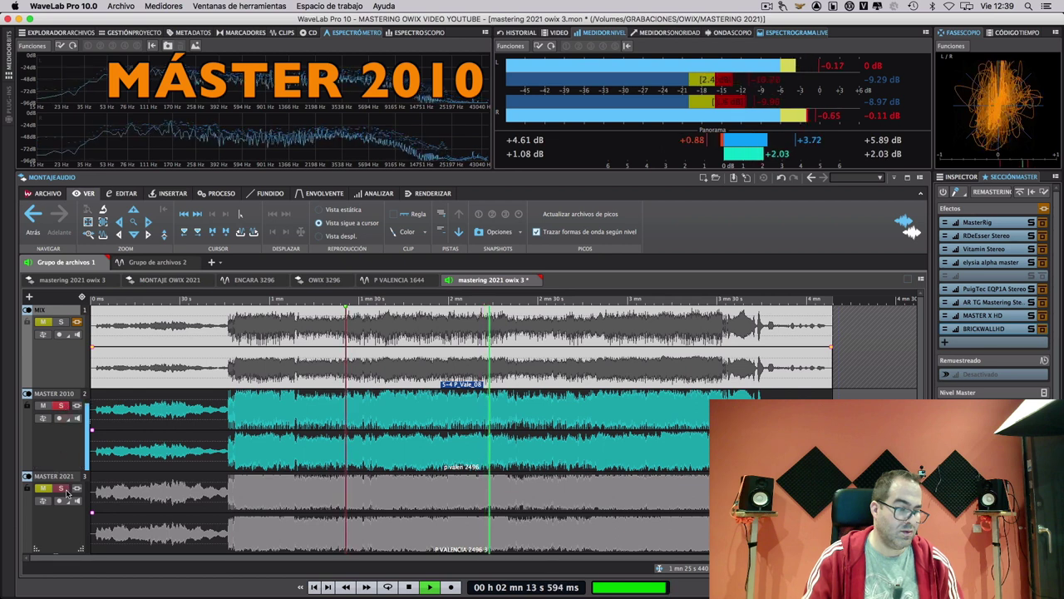
click(61, 323)
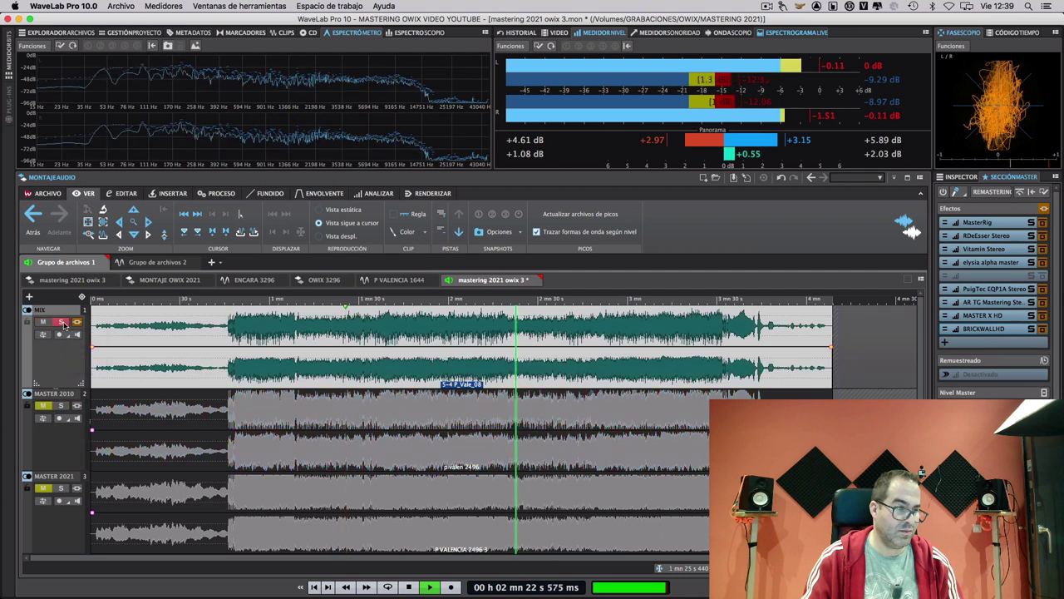
click(63, 406)
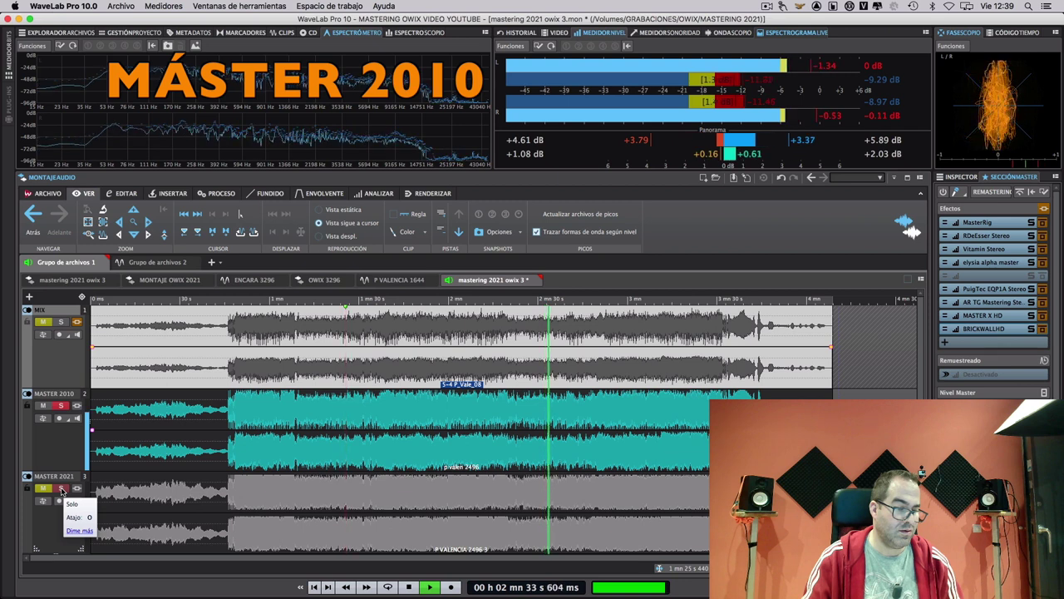
click(61, 489)
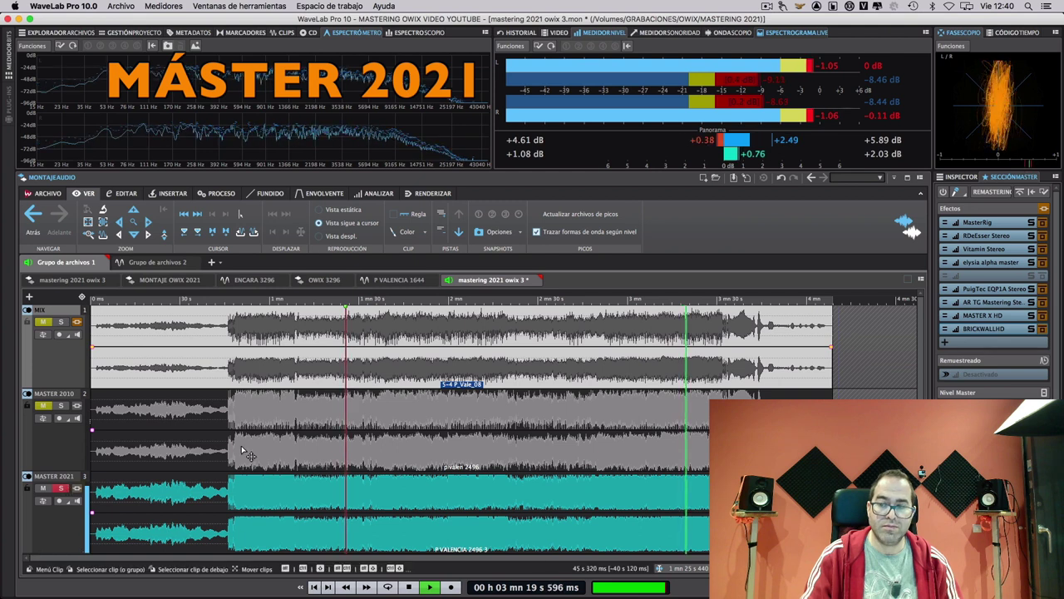
Select the MASTER 2010 range from about 1 min 28 s to 1 min 44 s and briefly check BRICKWALL HD's loudness statistics
drag(355, 436, 402, 436)
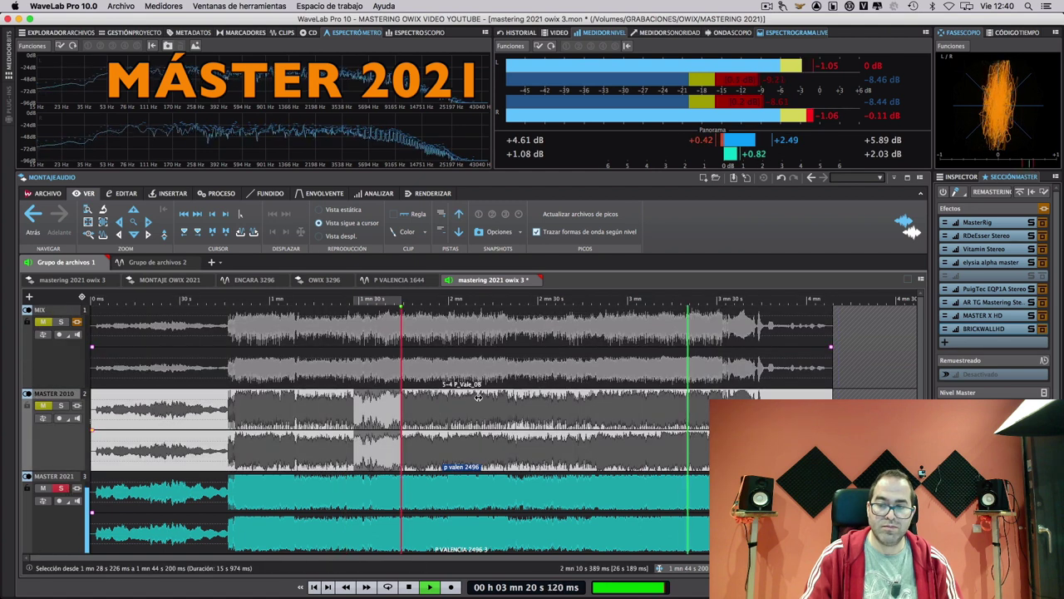
click(977, 329)
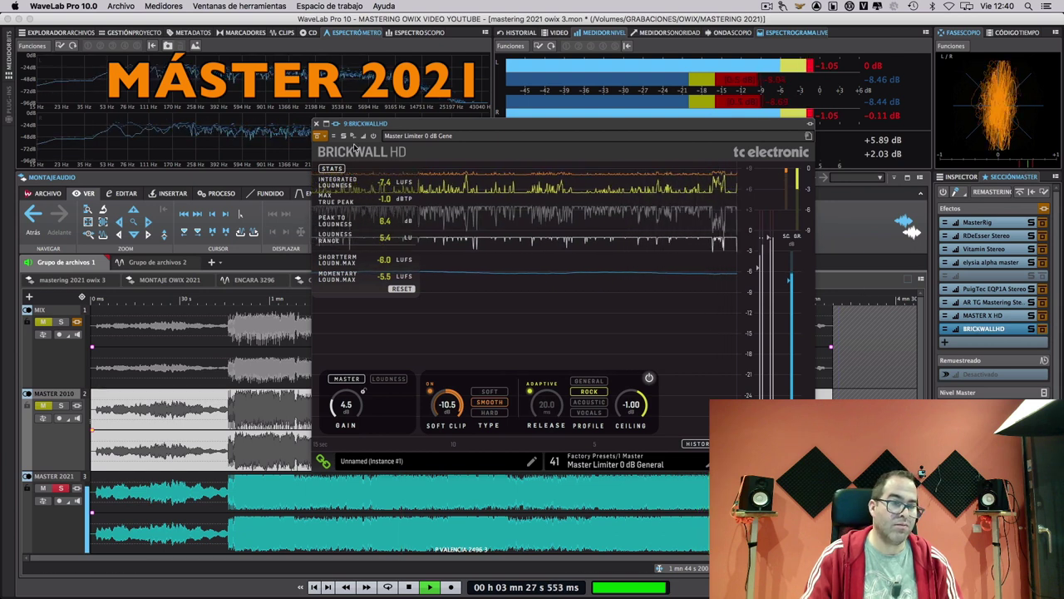
click(316, 124)
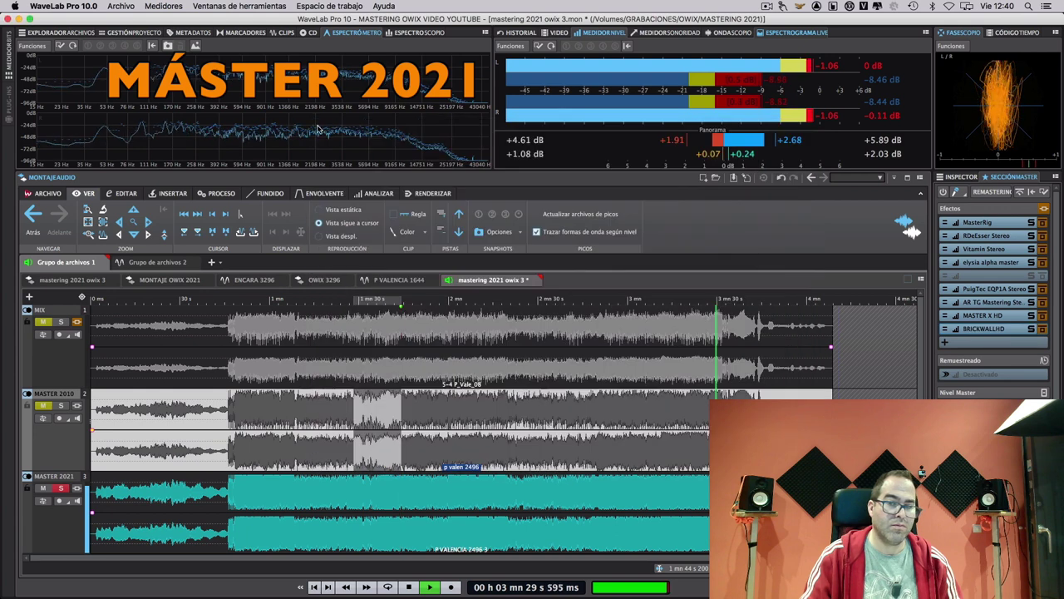